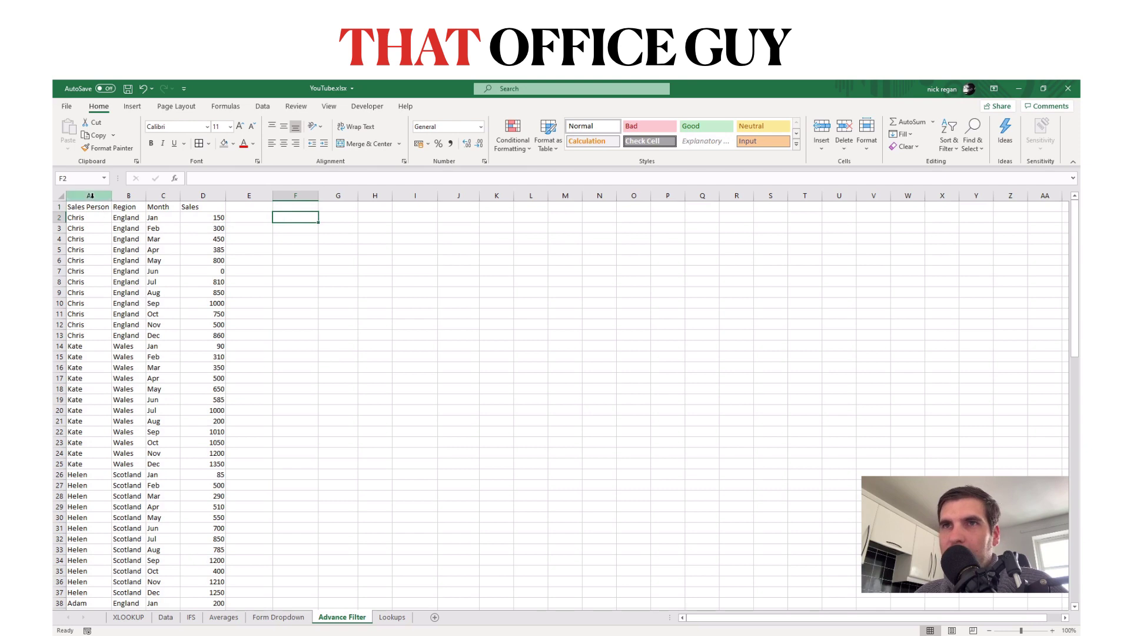
Step: Look over the sales data columns and the empty criteria area at F1:F2
left_click_drag(89, 196, 191, 197)
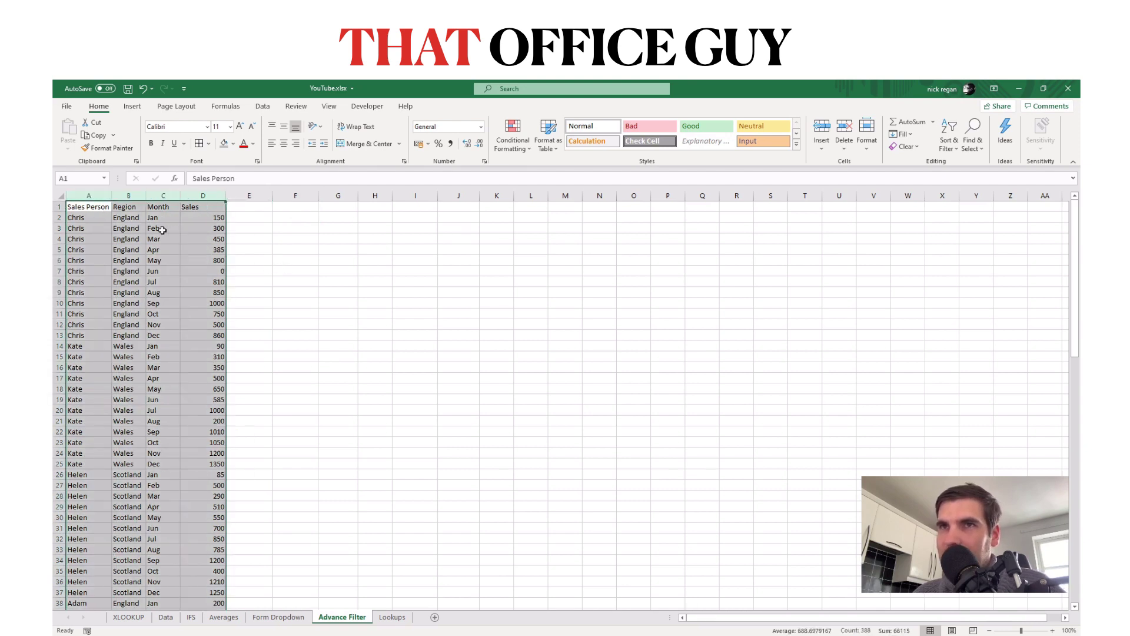
left_click_drag(86, 206, 80, 250)
left_click(125, 210)
left_click_drag(125, 211, 170, 259)
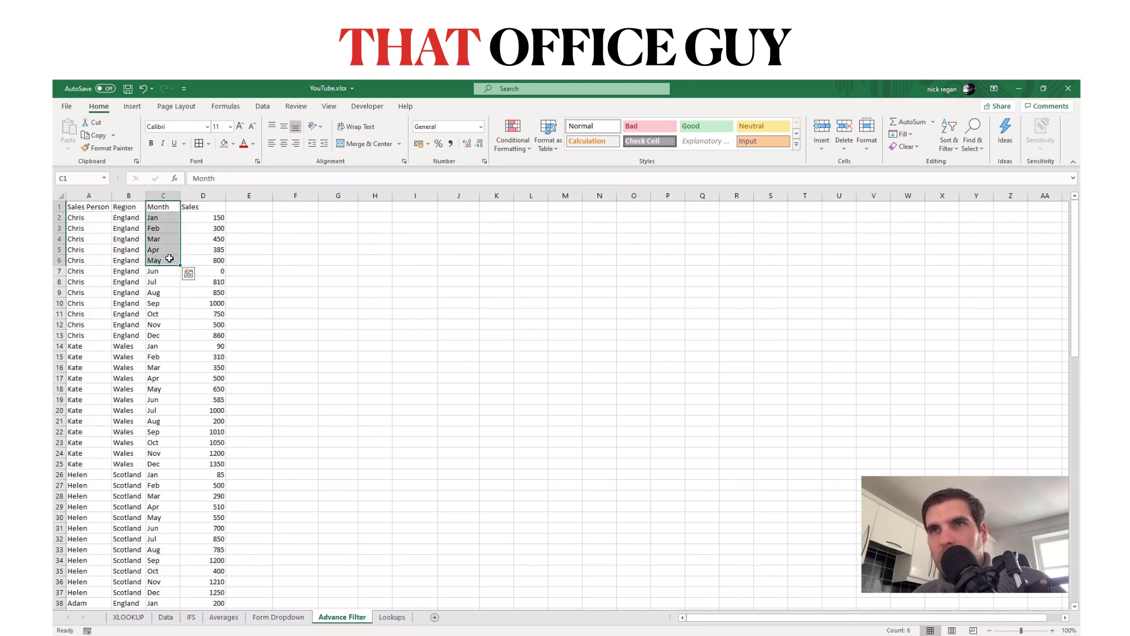
left_click_drag(195, 209, 214, 261)
left_click(271, 222)
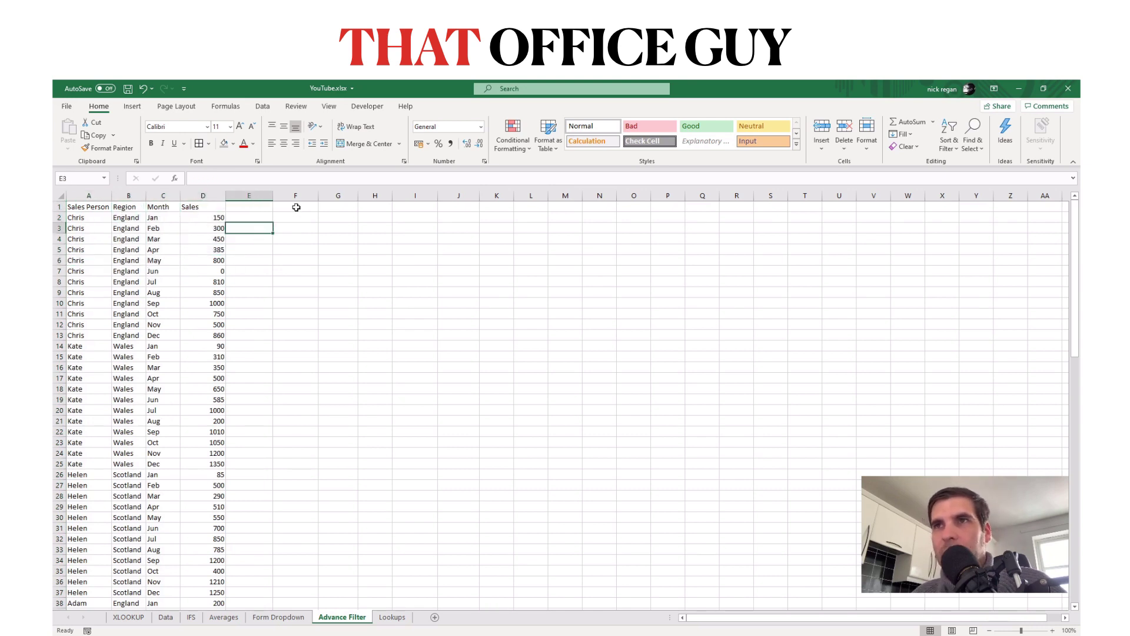
left_click(296, 207)
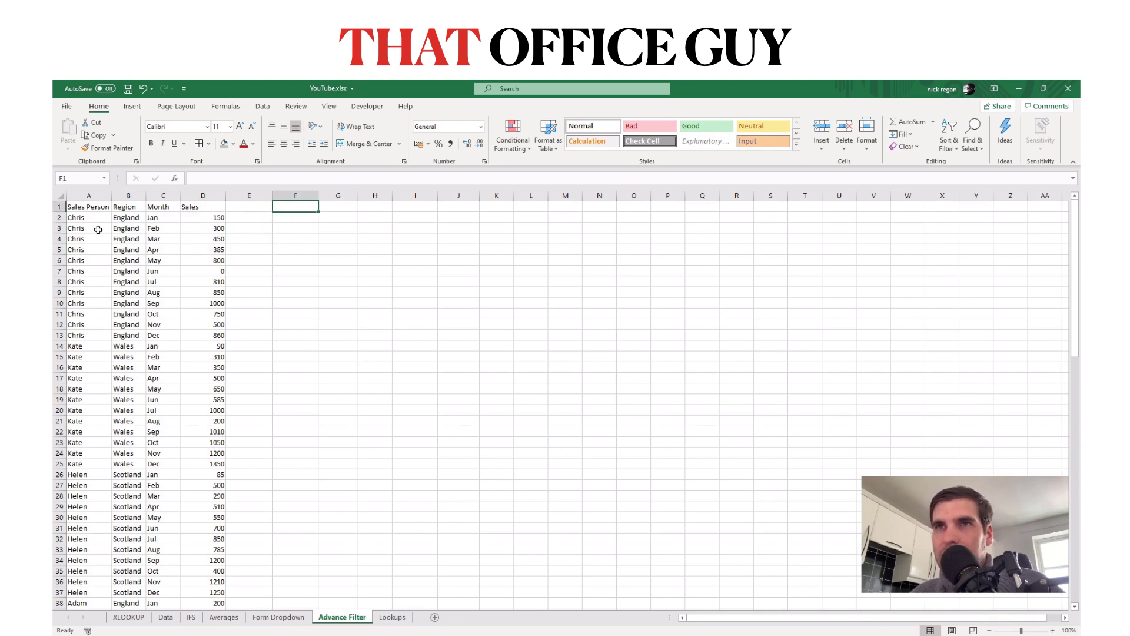
left_click(124, 218)
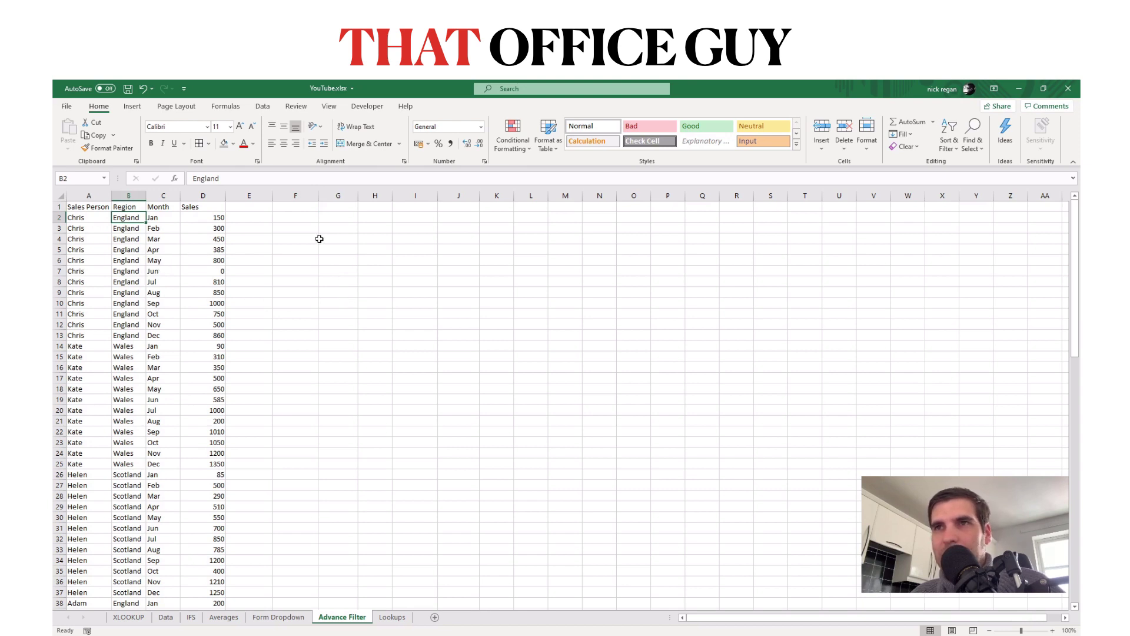
left_click(306, 210)
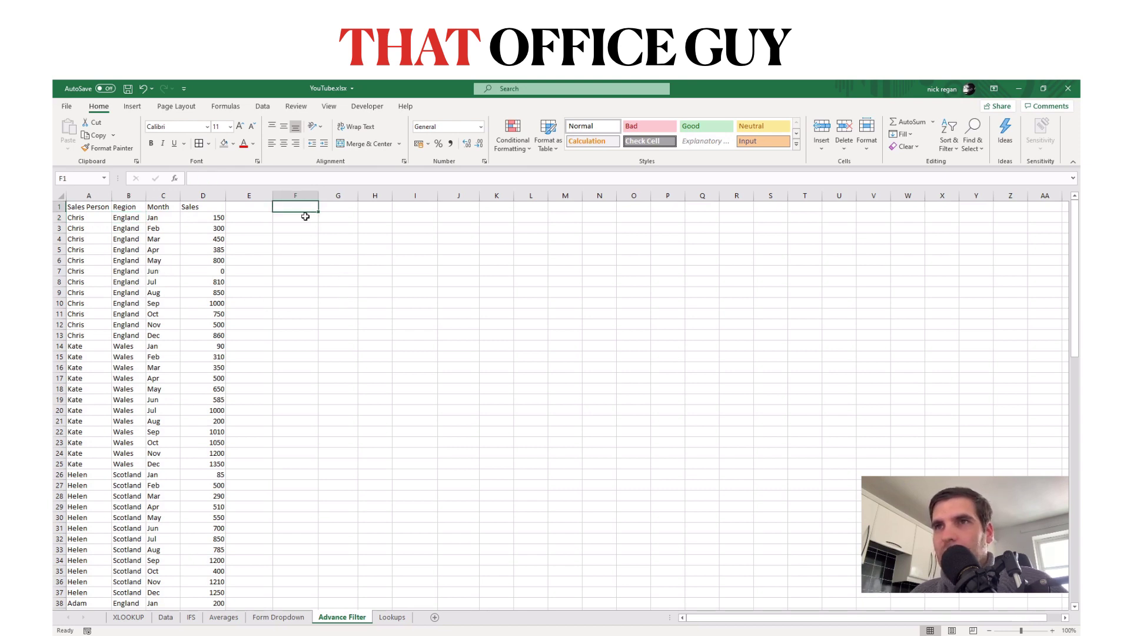
left_click(117, 206)
key("ctrl+shift+Down")
left_click(290, 219)
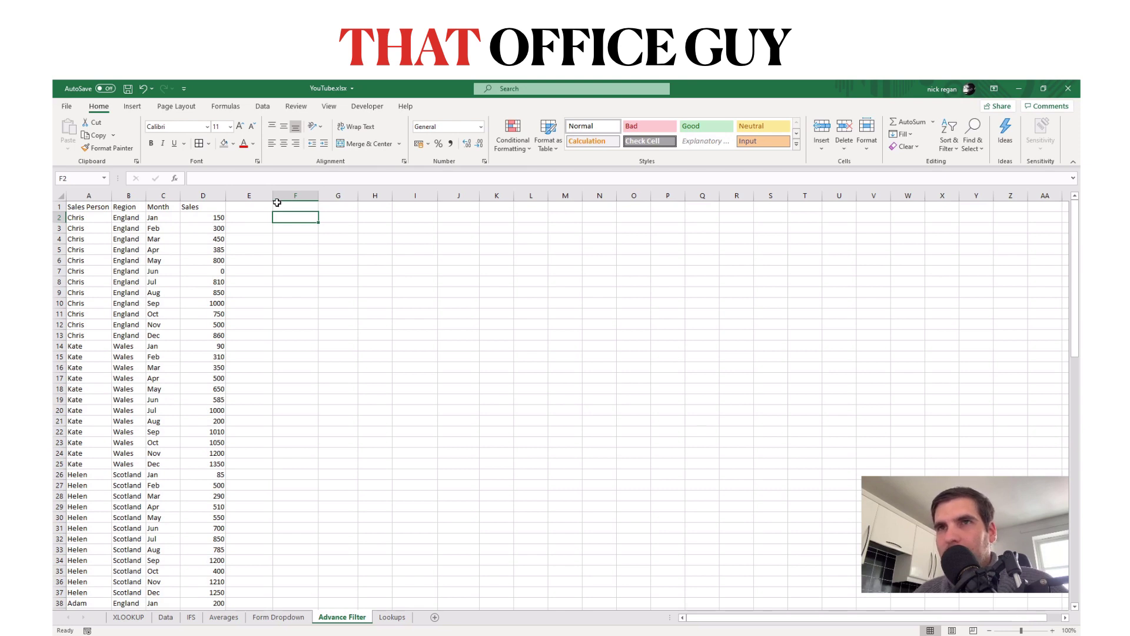
Step: Copy the Region and Month headings into F1:G1
left_click(134, 208)
left_click_drag(142, 209, 150, 208)
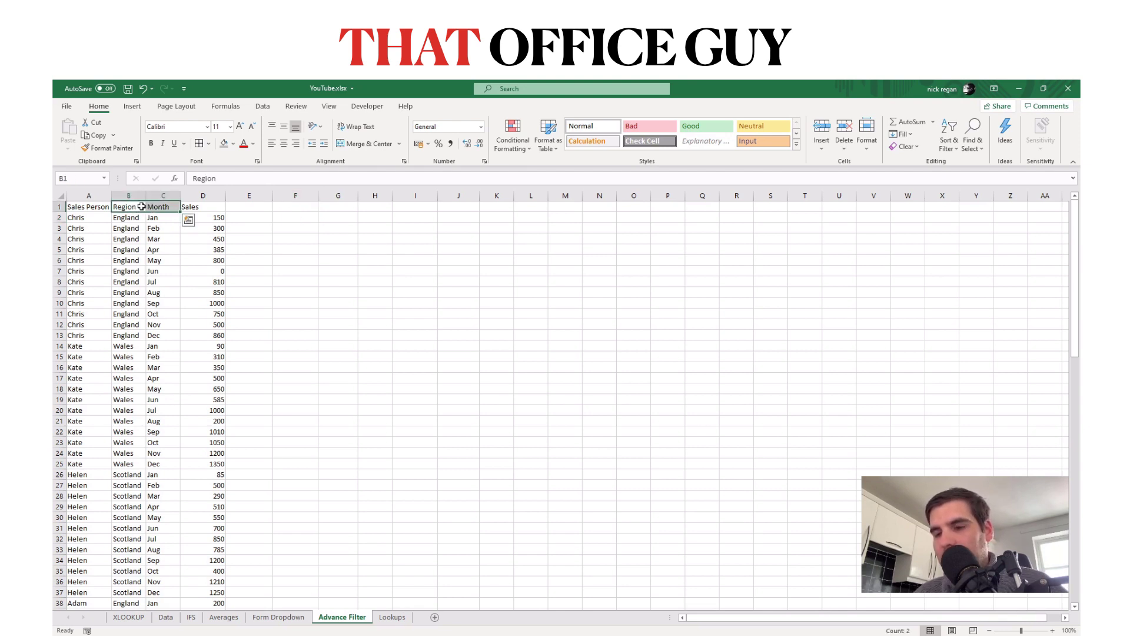
key("ctrl+c")
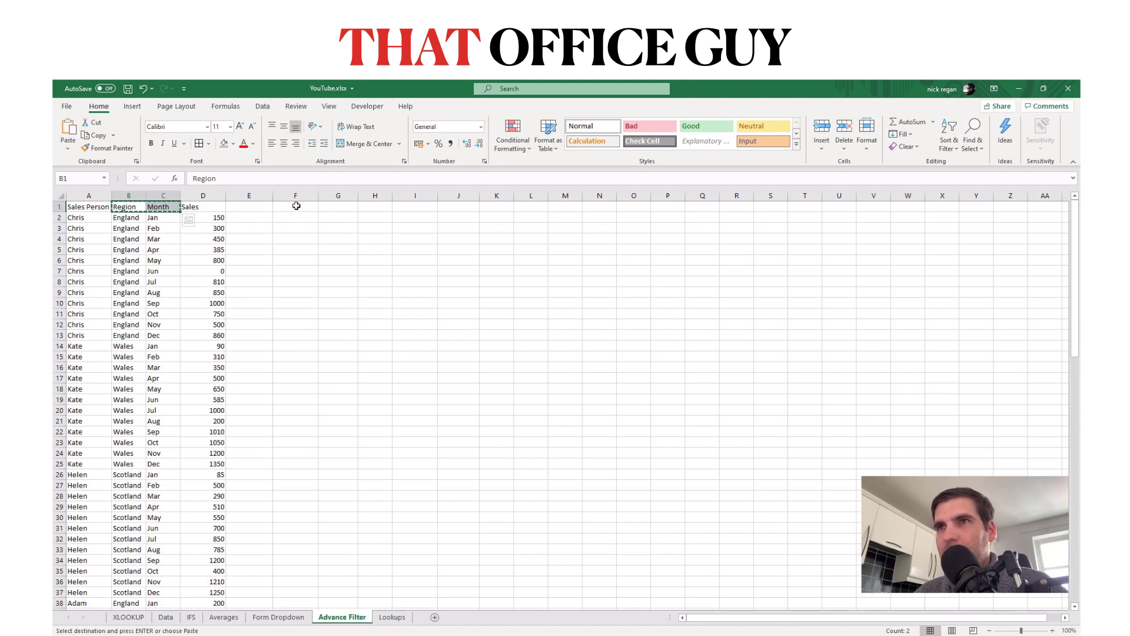
left_click(296, 206)
key("ctrl+v")
left_click(375, 245)
left_click(428, 209)
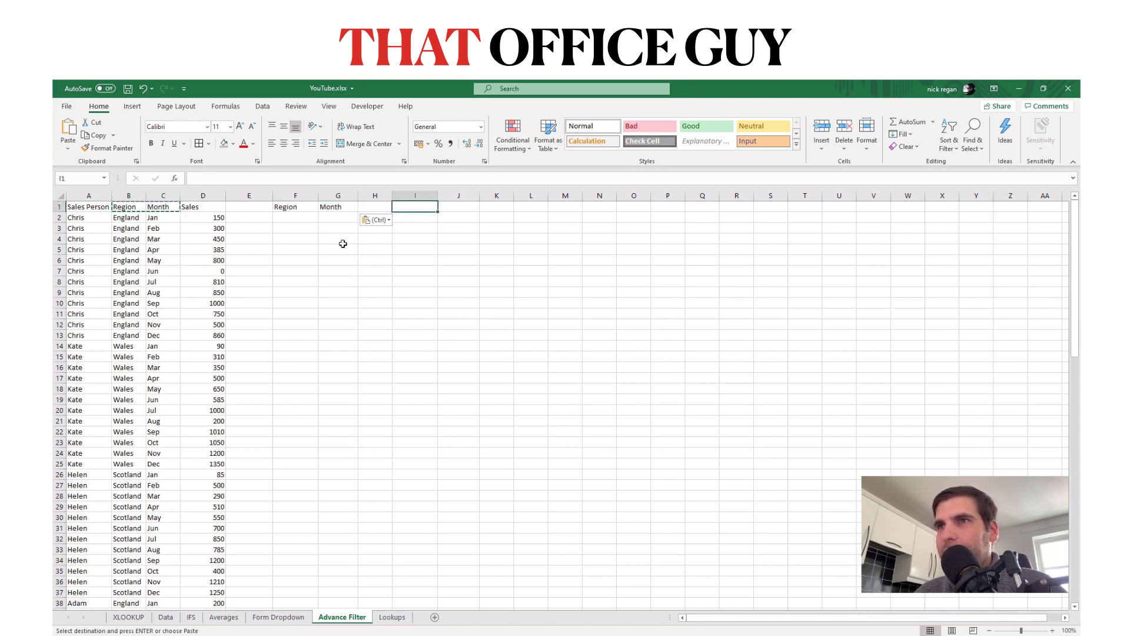
Step: Give F2 a list validation sourced from Lookups!G1:G3 for regions
left_click(297, 216)
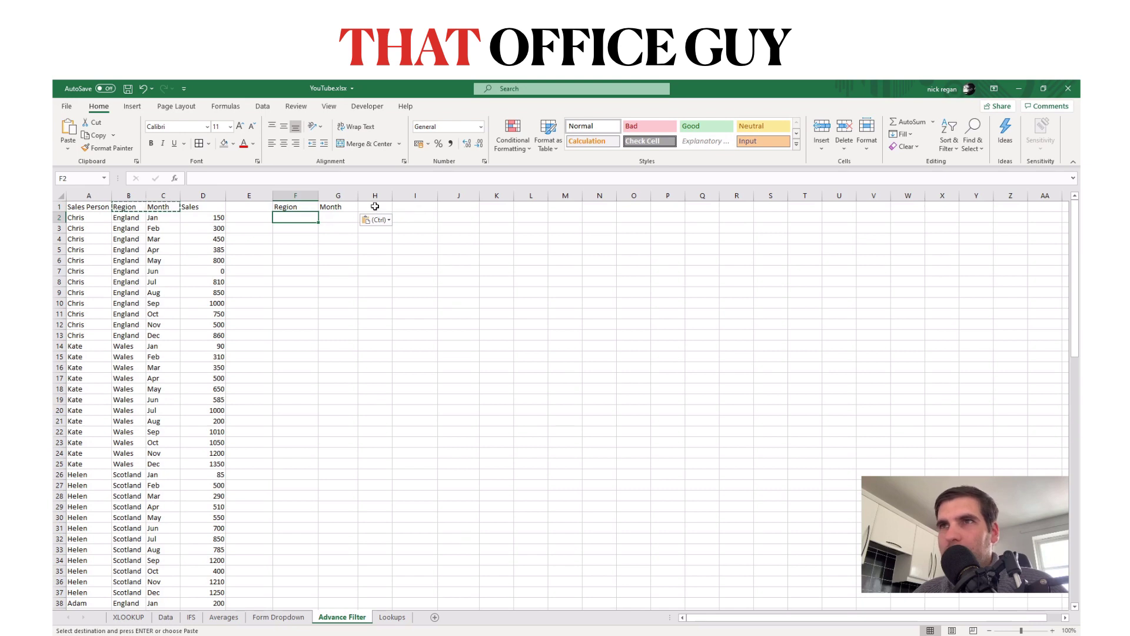
left_click(262, 106)
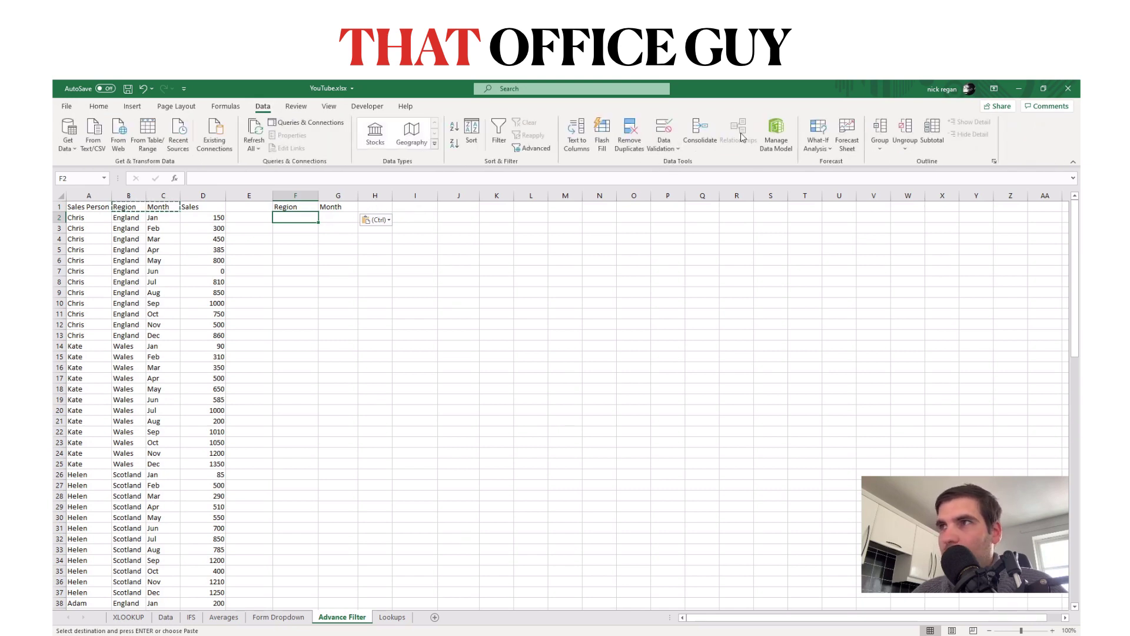
left_click(664, 148)
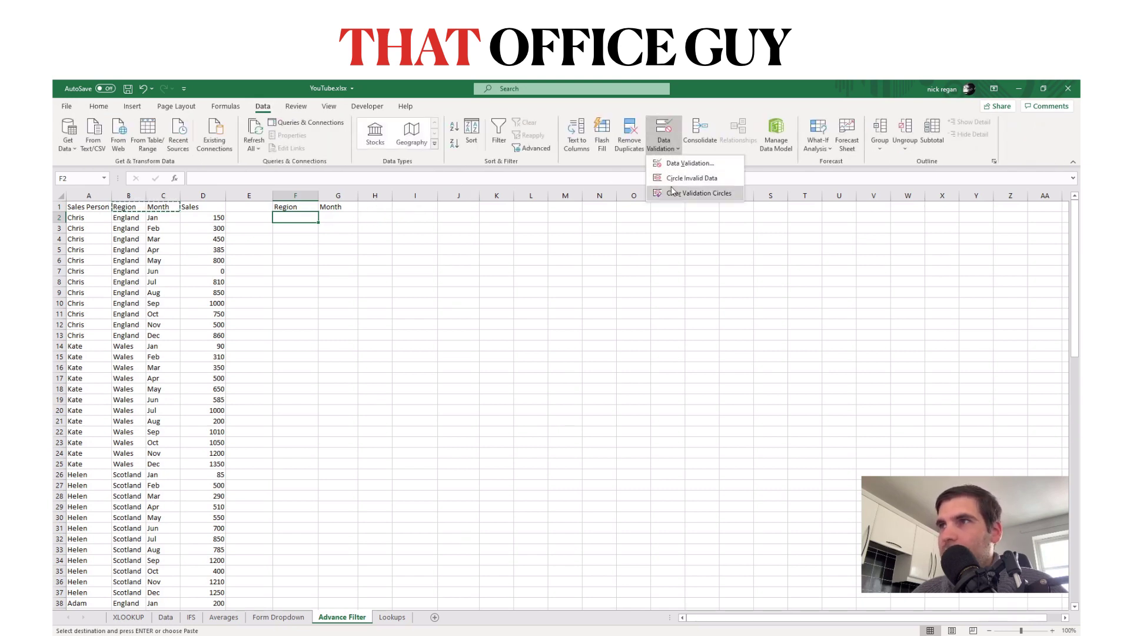
left_click(689, 163)
left_click(618, 288)
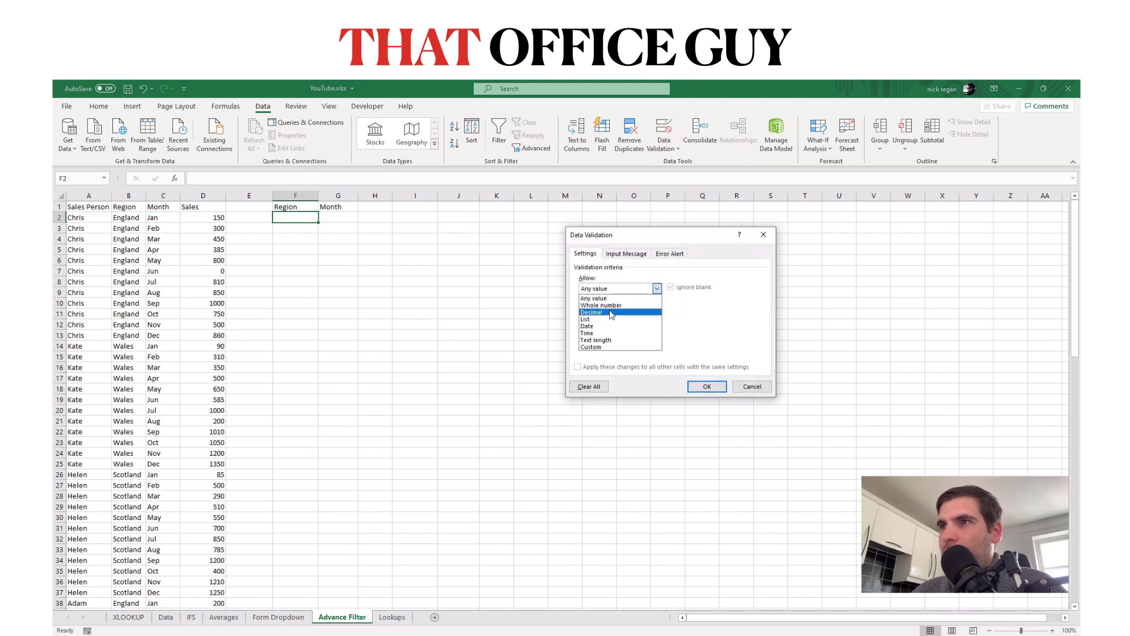
left_click(610, 319)
left_click(608, 332)
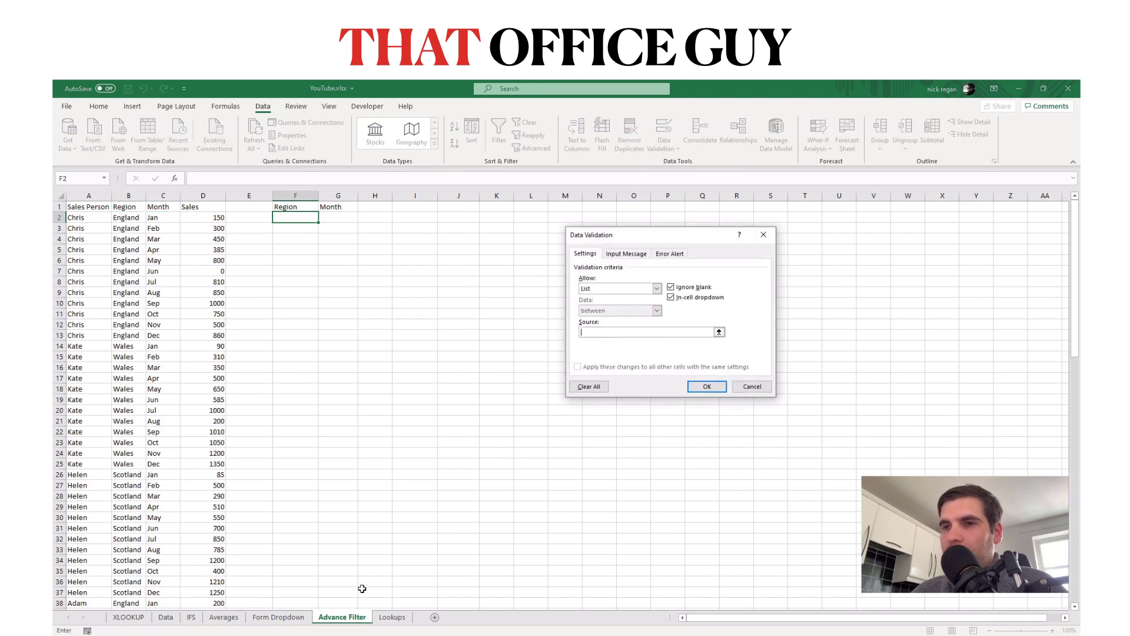
left_click(392, 617)
left_click_drag(313, 210, 321, 230)
left_click(708, 388)
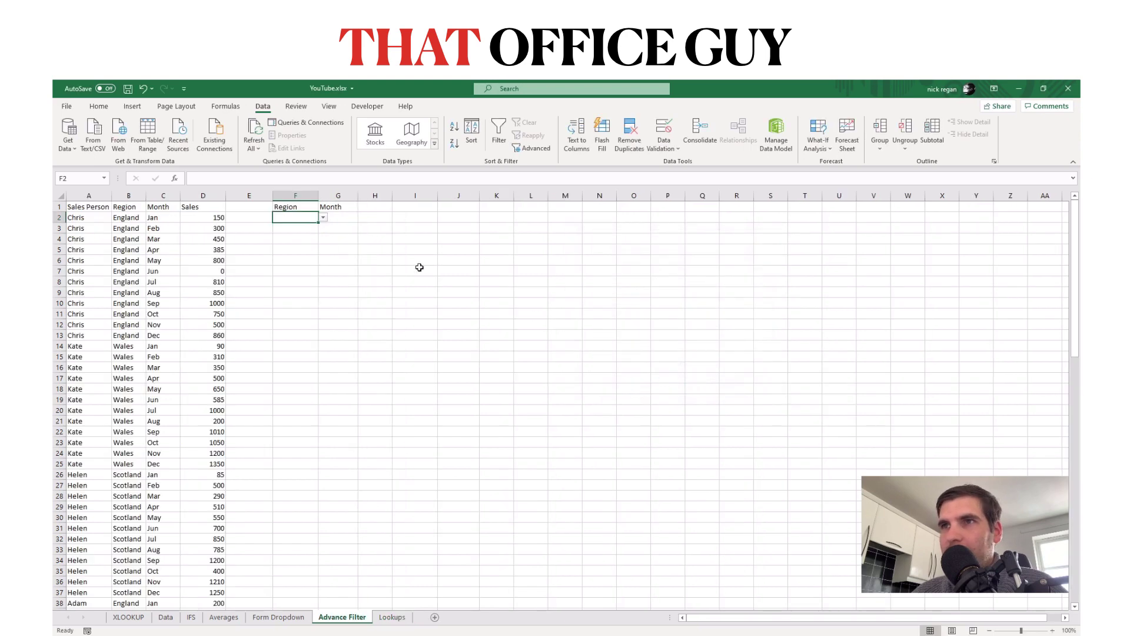
Step: Give G2 a list validation sourced from Lookups!F1:F12 for months
left_click(334, 221)
left_click(663, 143)
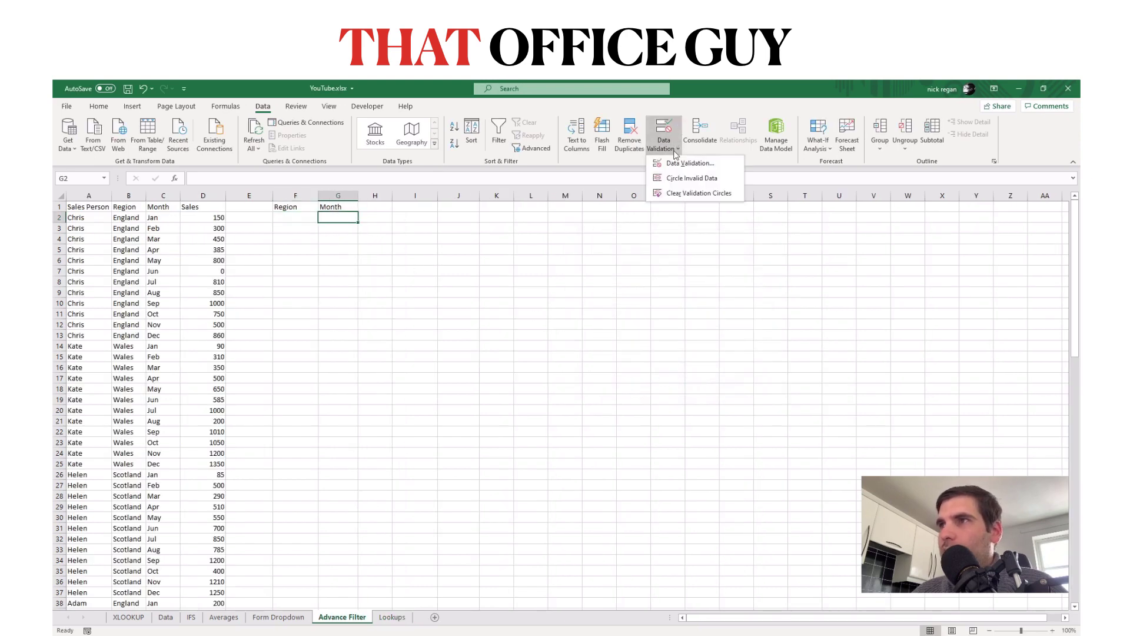
left_click(689, 163)
left_click(656, 289)
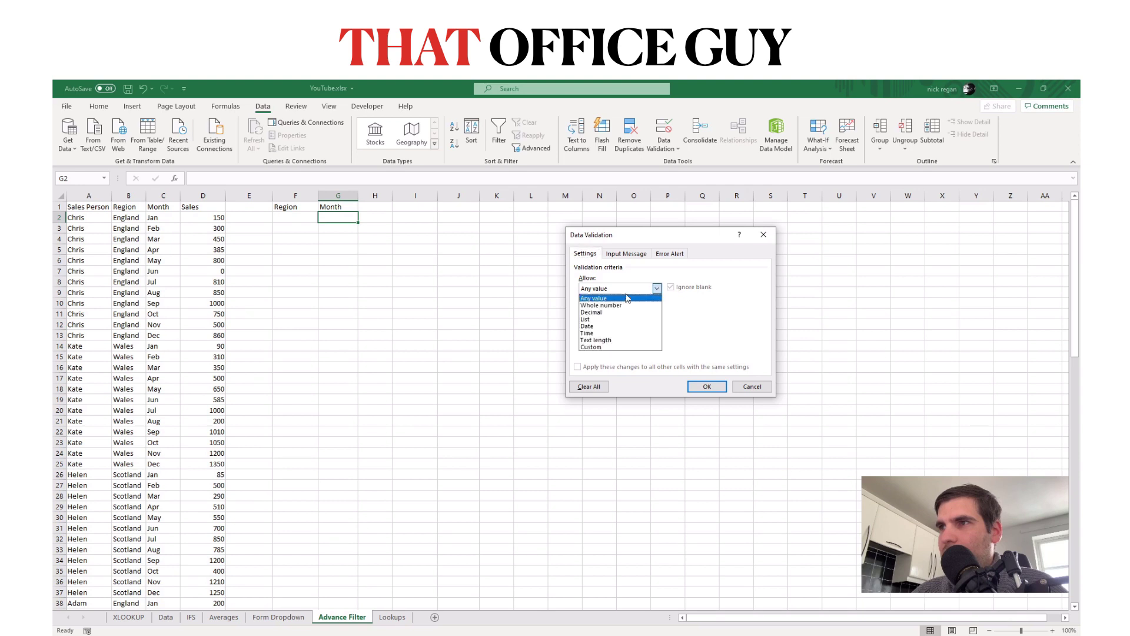
left_click(611, 320)
left_click(609, 331)
type("=")
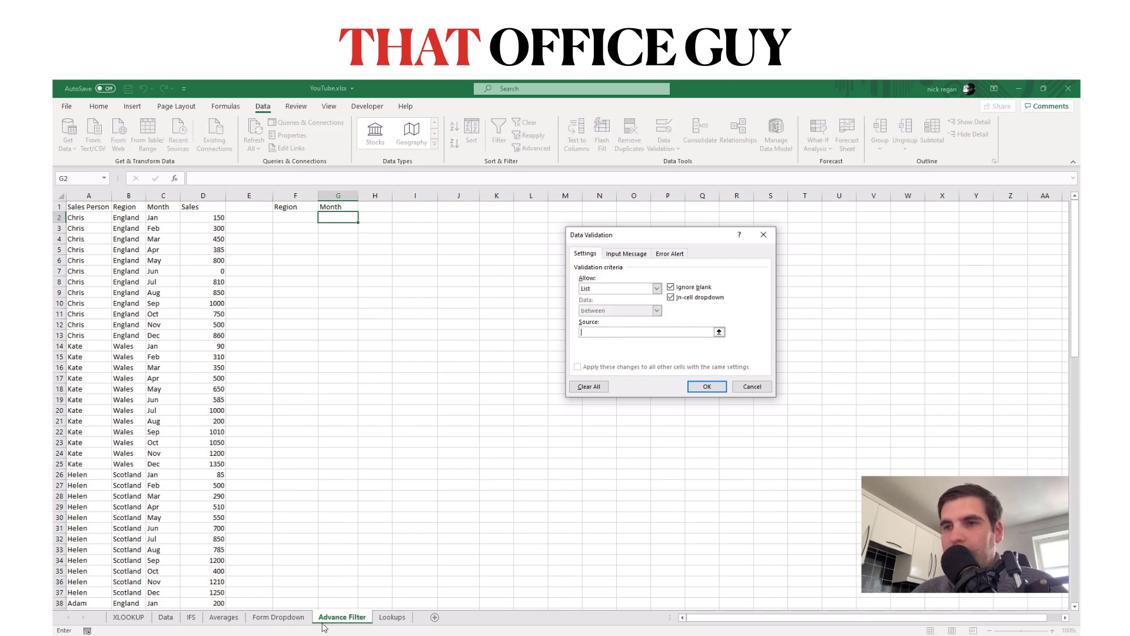
left_click(392, 617)
left_click_drag(284, 210, 285, 324)
left_click(707, 386)
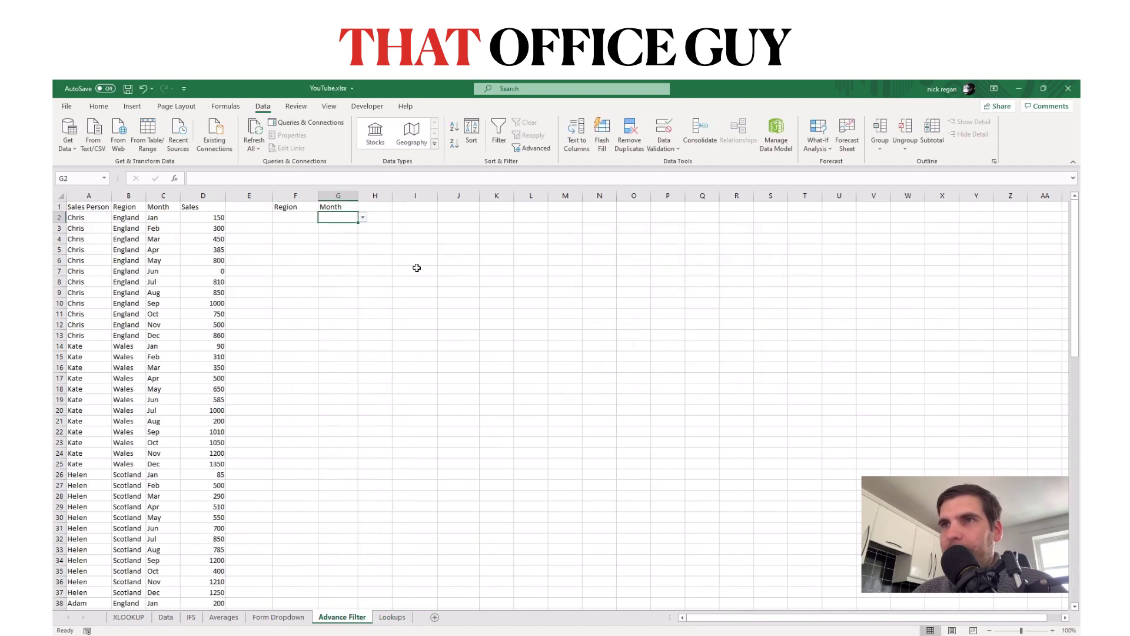
Step: Check the region dropdown list in F2
left_click(299, 219)
left_click(323, 217)
key("Escape")
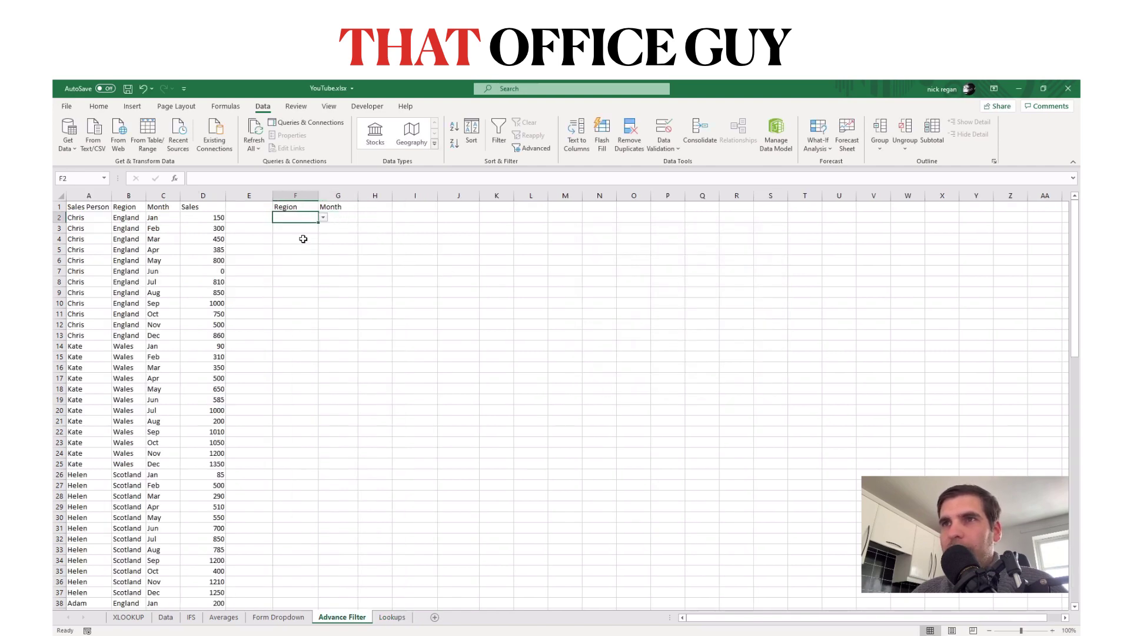
left_click(416, 246)
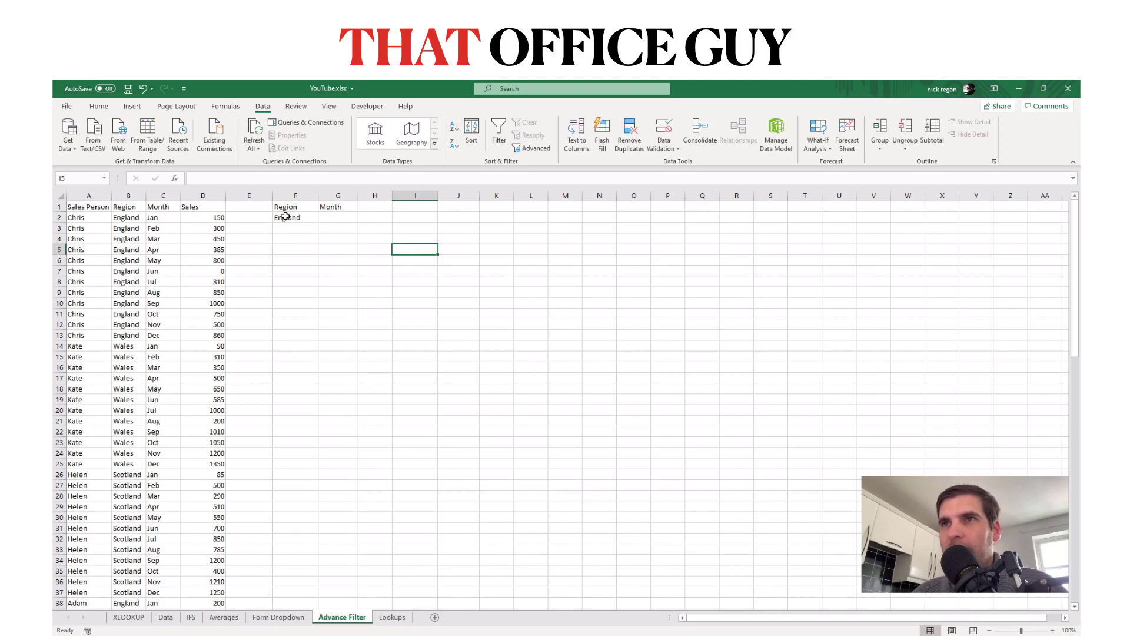
Step: Start =filter(A2:D97, in I2 with the full data range as the array
left_click(432, 216)
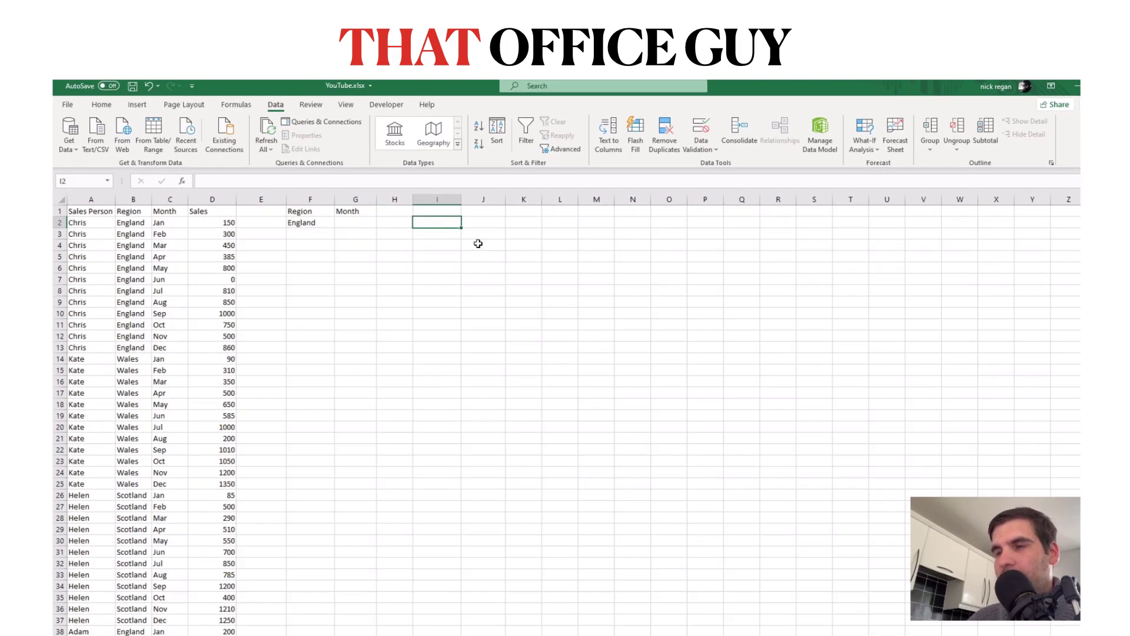
type("=filter(")
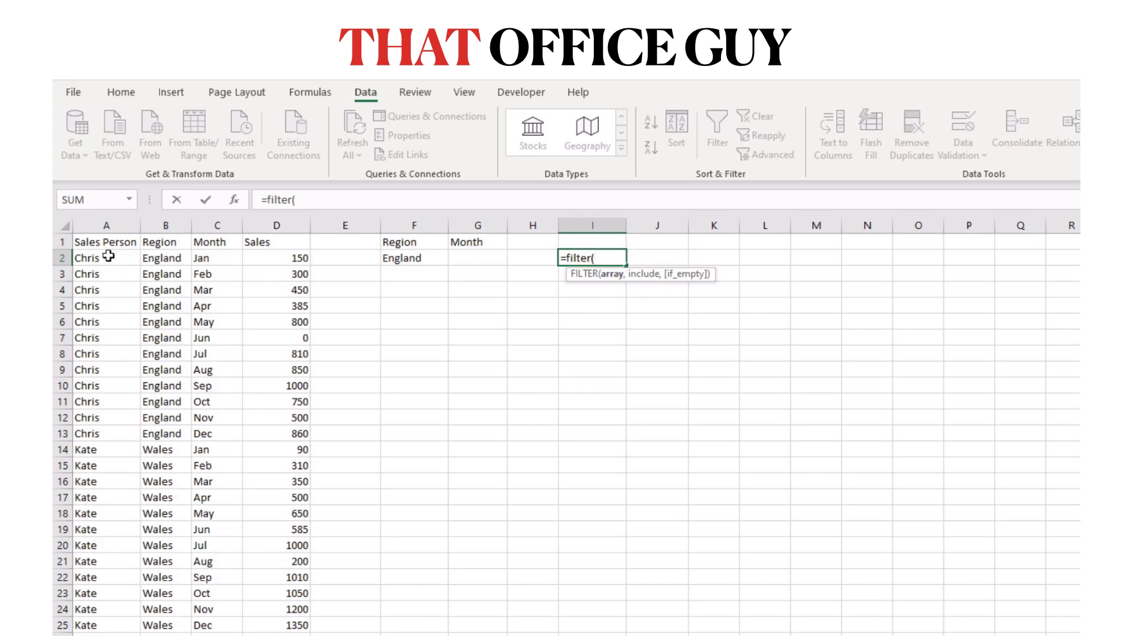
left_click_drag(106, 257, 258, 258)
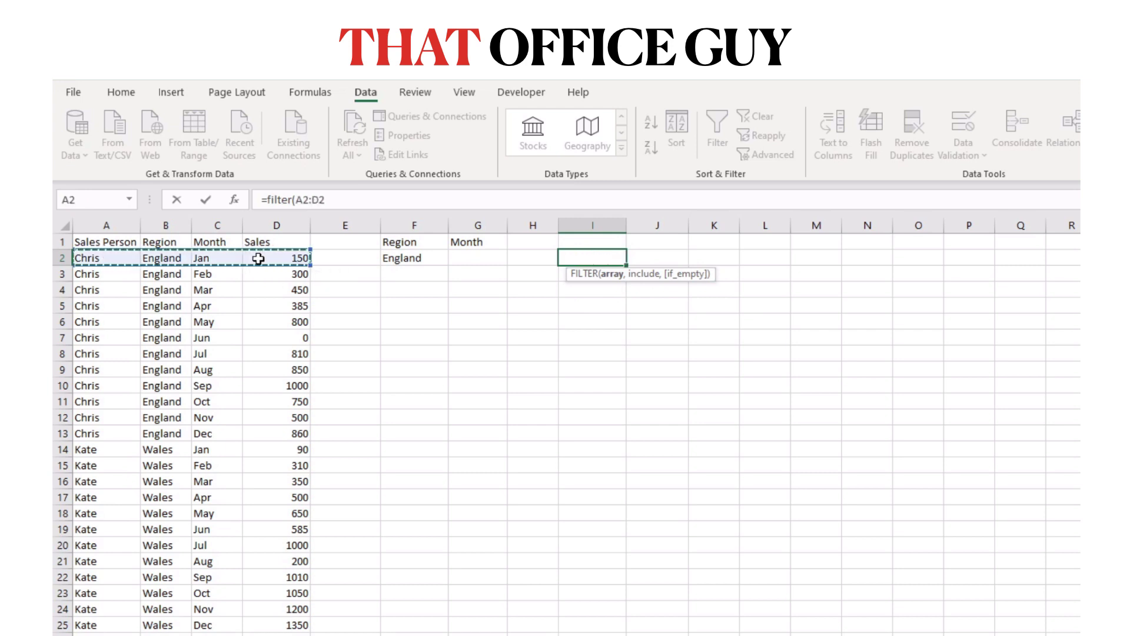
key("ctrl+shift+Down")
type(",")
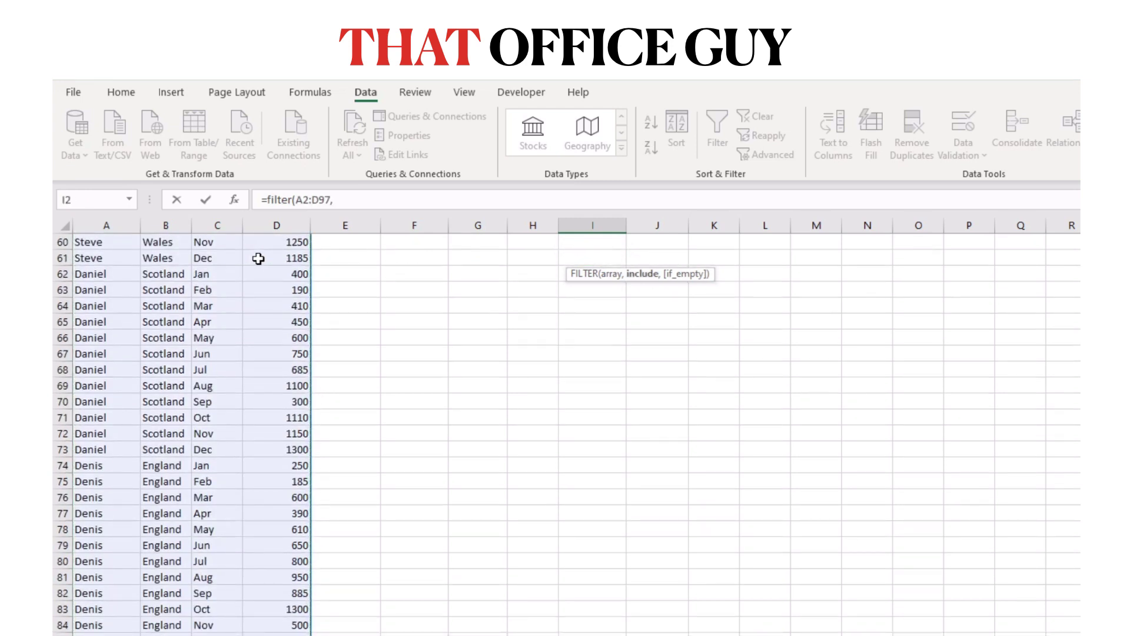
Step: Add the region condition B2:B97=F2 to the formula
scroll(324, 364, "up", 20)
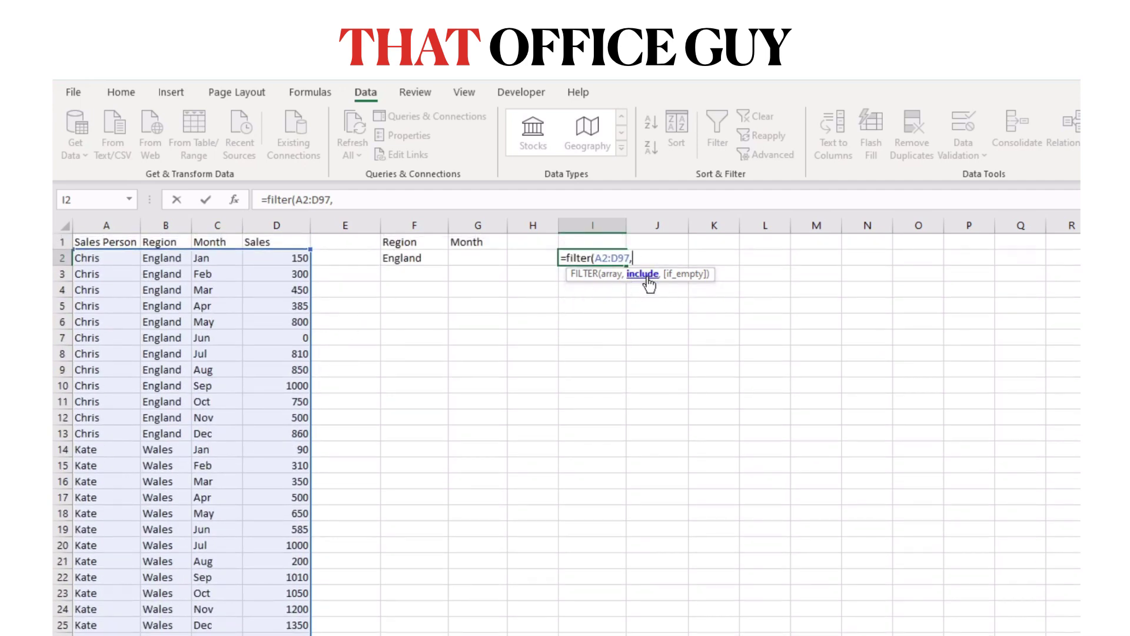
left_click(156, 258)
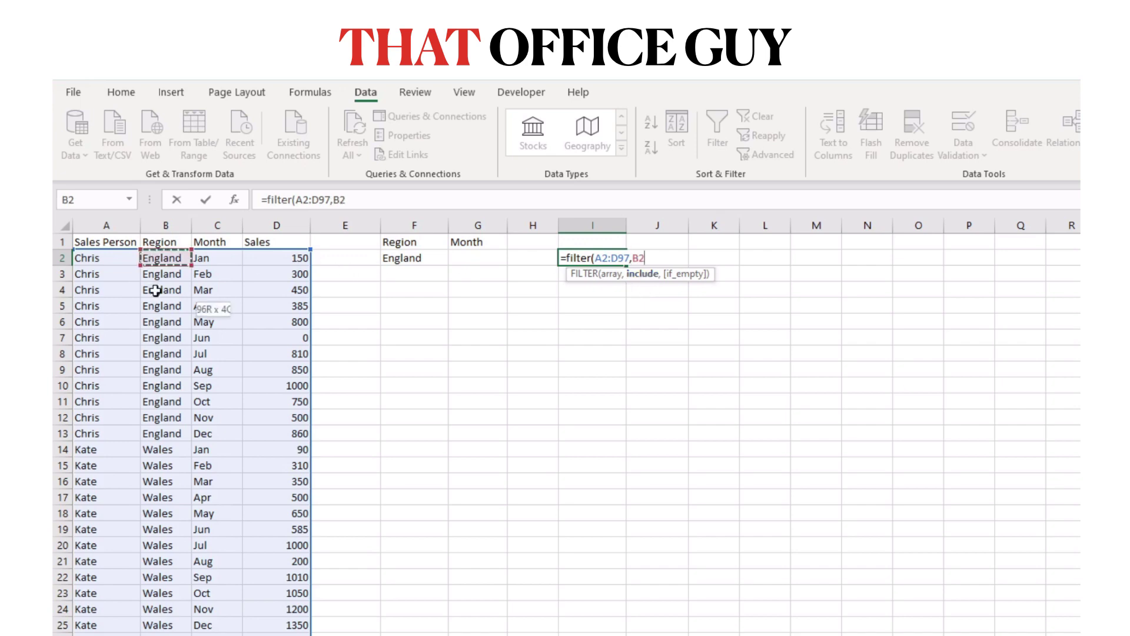
left_click_drag(155, 290, 155, 301)
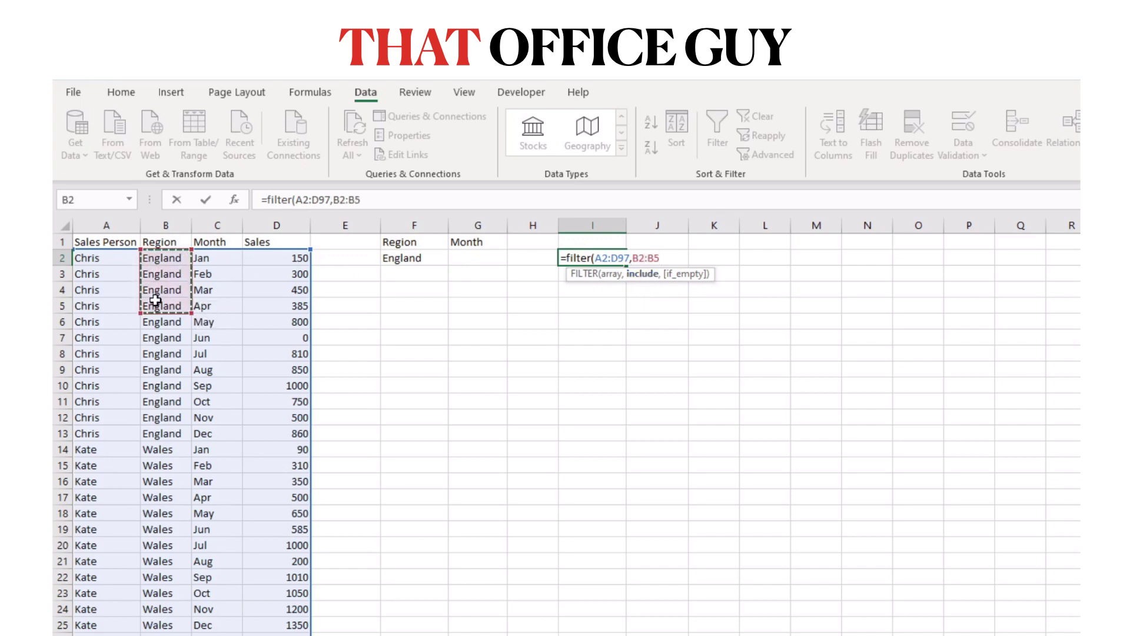
key("ctrl+shift+Down")
scroll(314, 353, "up", 10)
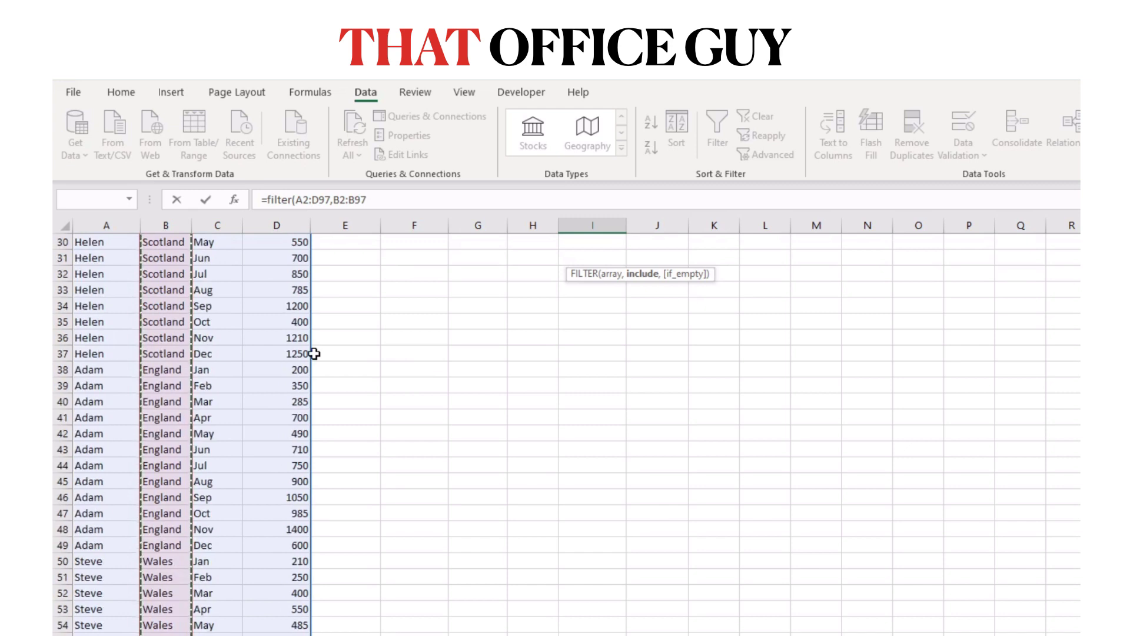
scroll(314, 354, "up", 10)
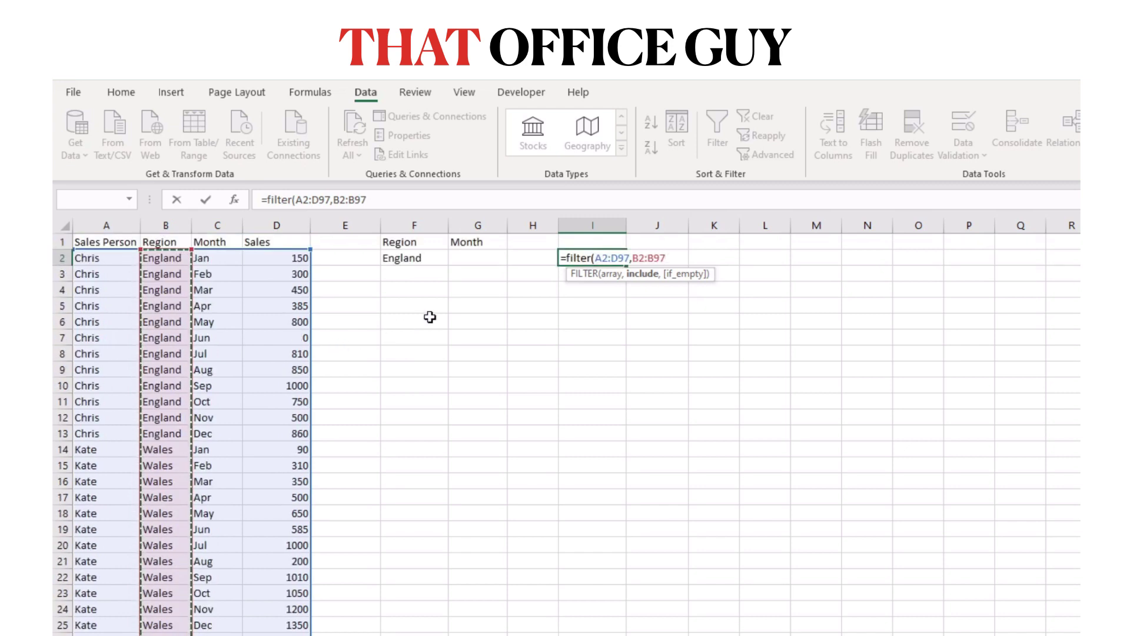
type("=")
left_click(414, 257)
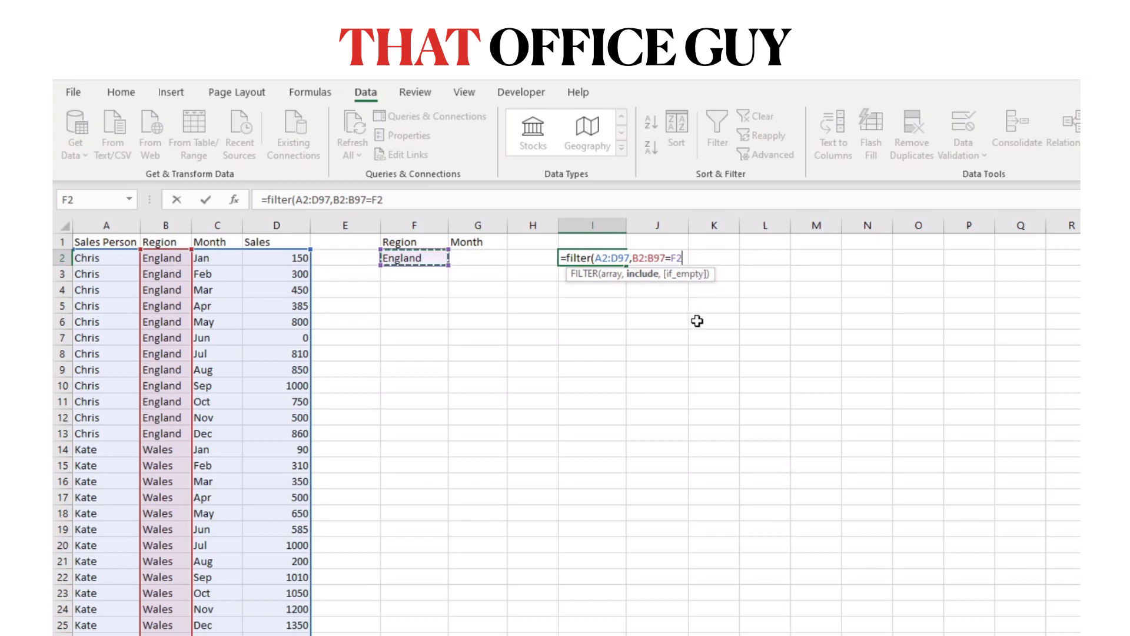
Step: Finish the formula with a "not found" fallback and commit it to spill England rows
type(",")
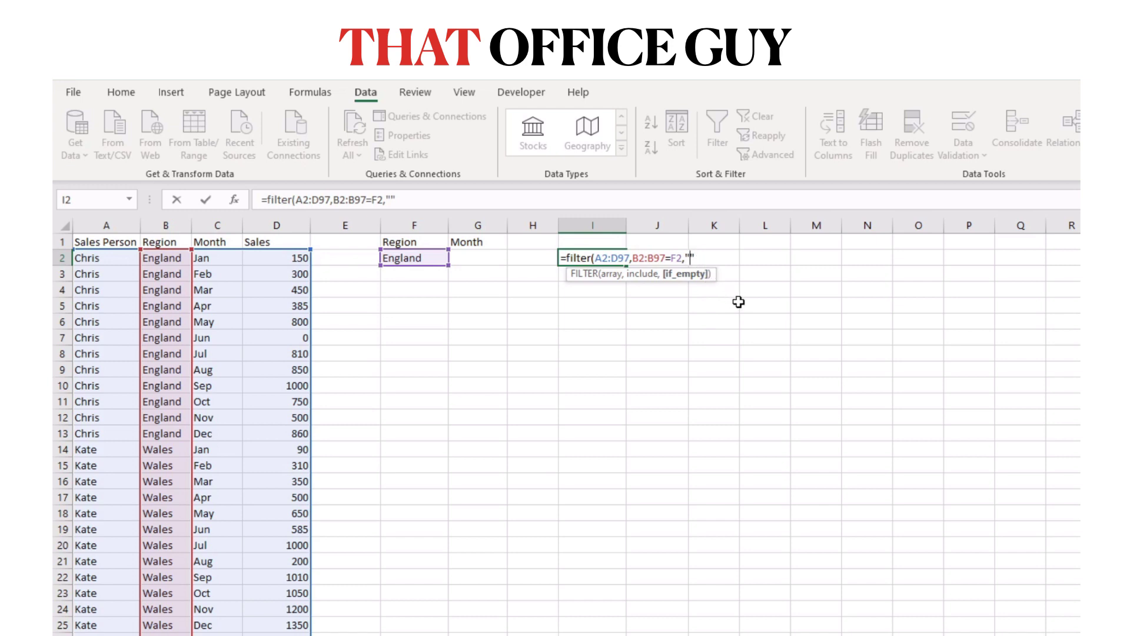
type("not found\"")
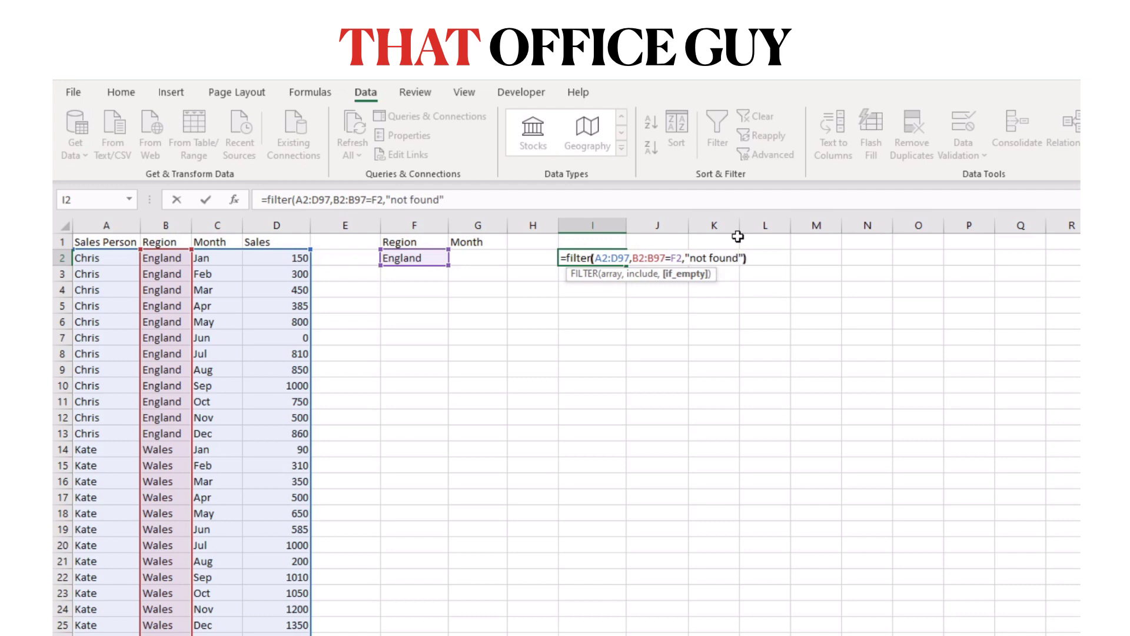
type(")")
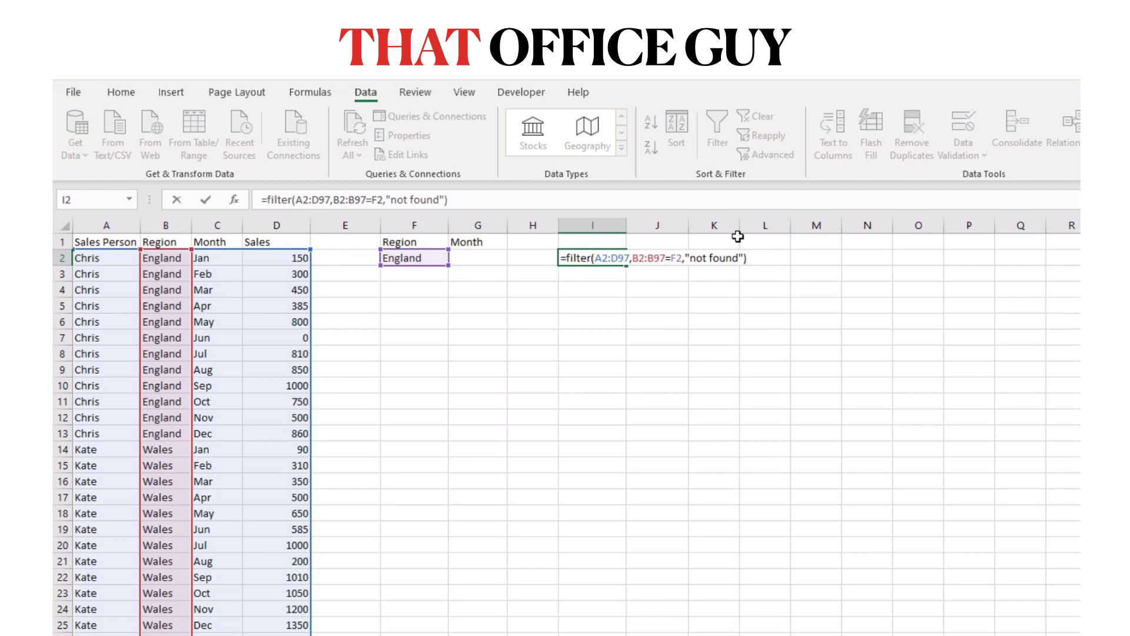
key("Return")
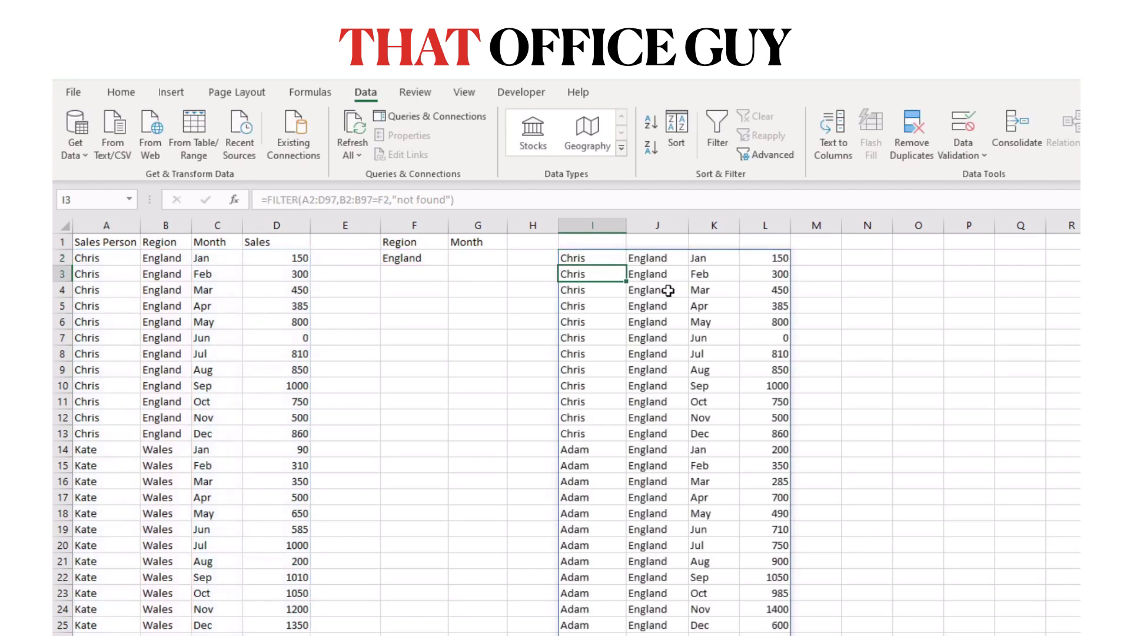
Step: Inspect the F2 region list and the spilled Region results in column J
left_click(392, 259)
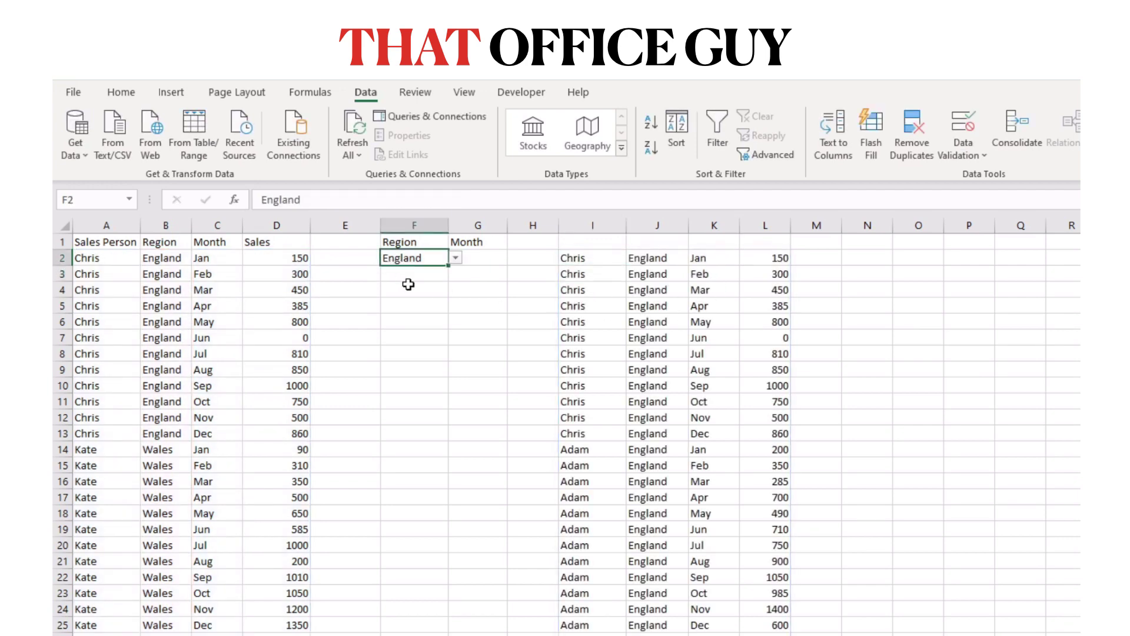
left_click(457, 259)
key("Escape")
scroll(580, 313, "down", 7)
scroll(605, 530, "up", 7)
left_click_drag(643, 259, 647, 627)
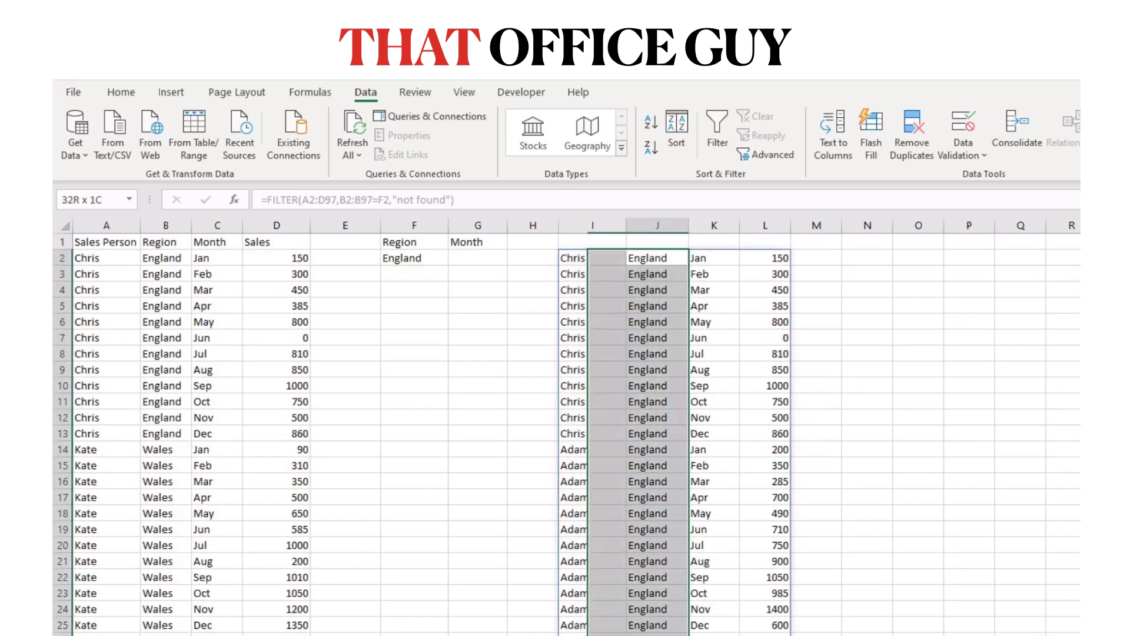
Step: Switch the Region in F2 to Wales, then to Scotland
left_click(413, 260)
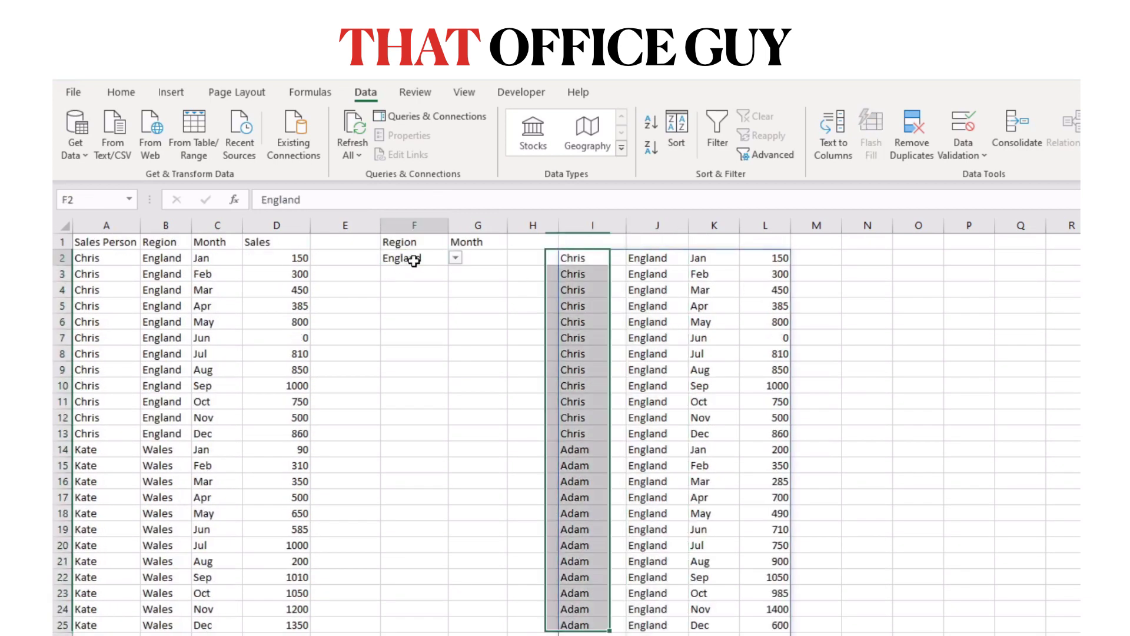
left_click(455, 259)
left_click(428, 282)
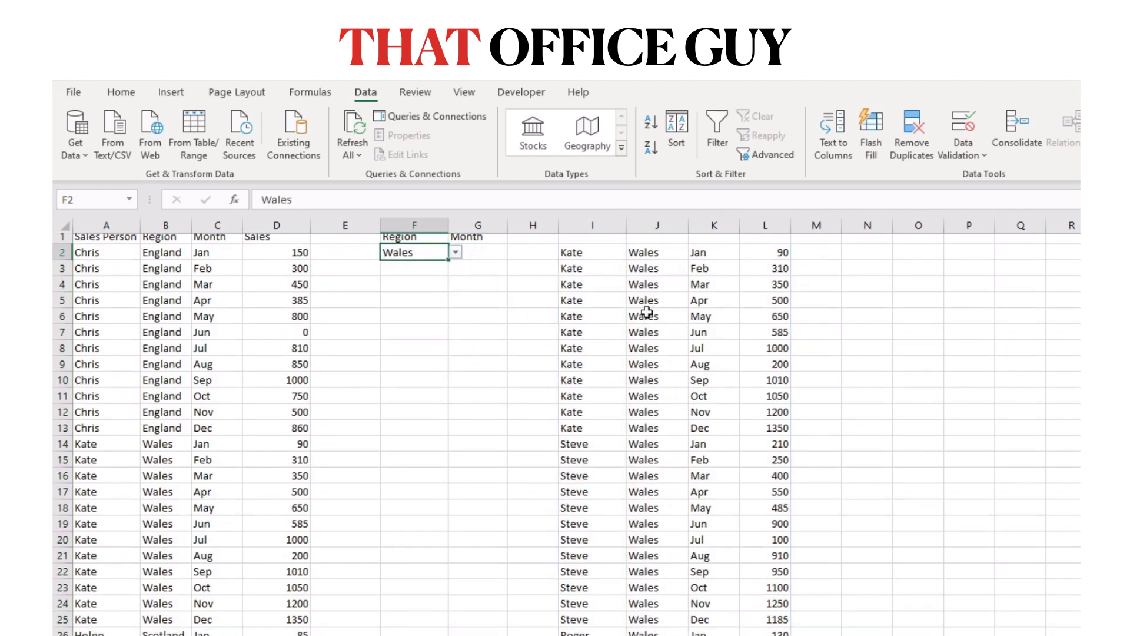
left_click(456, 258)
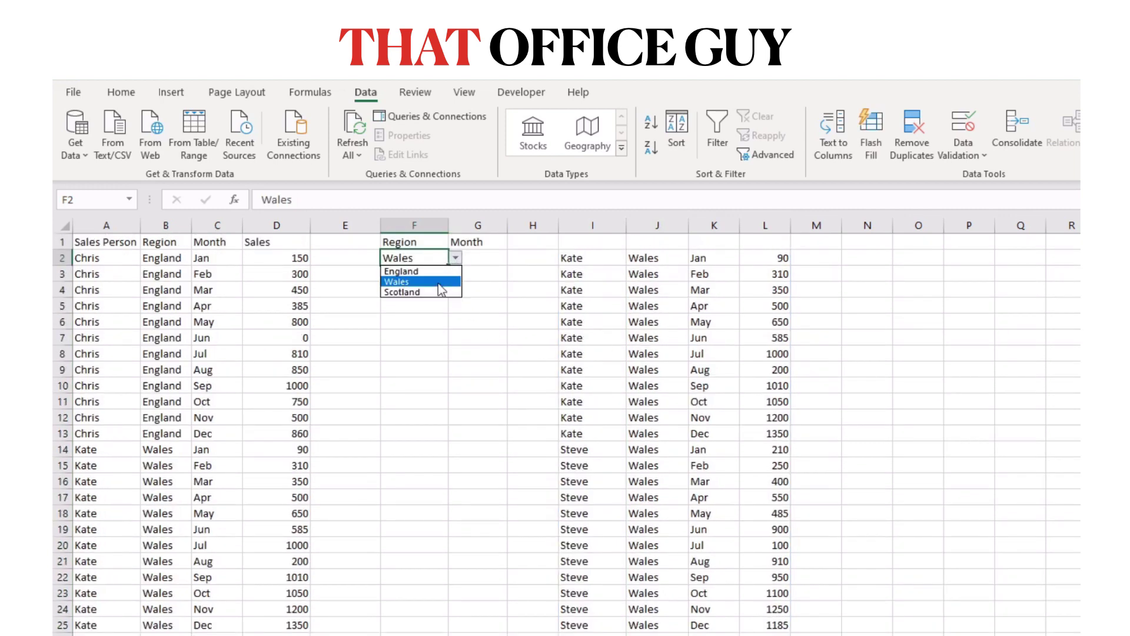
left_click(423, 285)
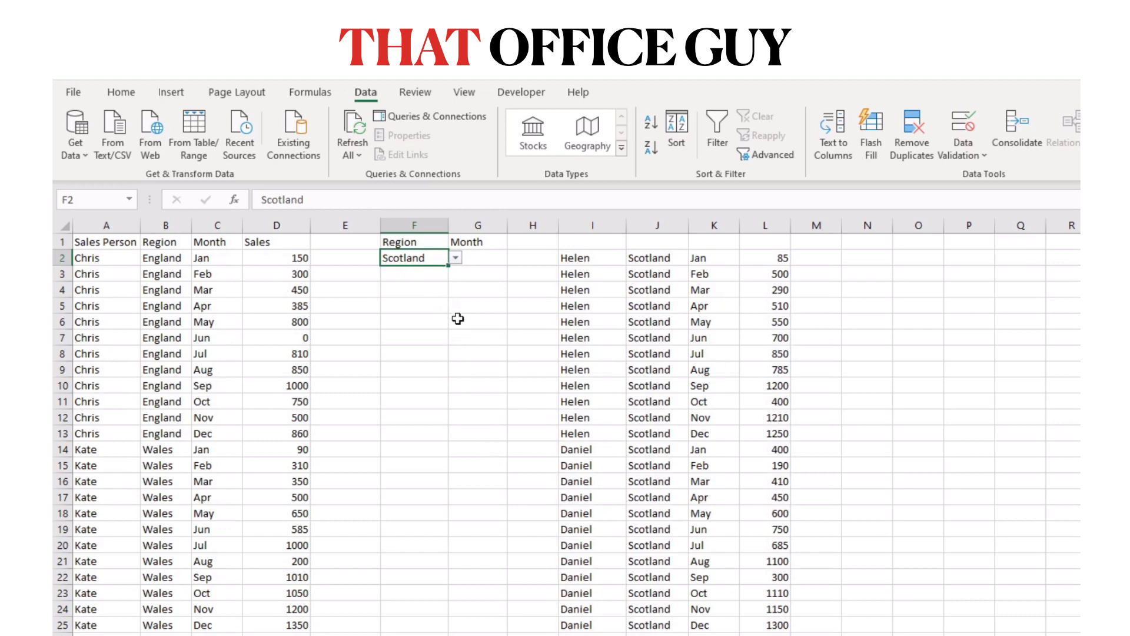
left_click(426, 278)
Step: Clear the old FILTER formula from I2
left_click(465, 264)
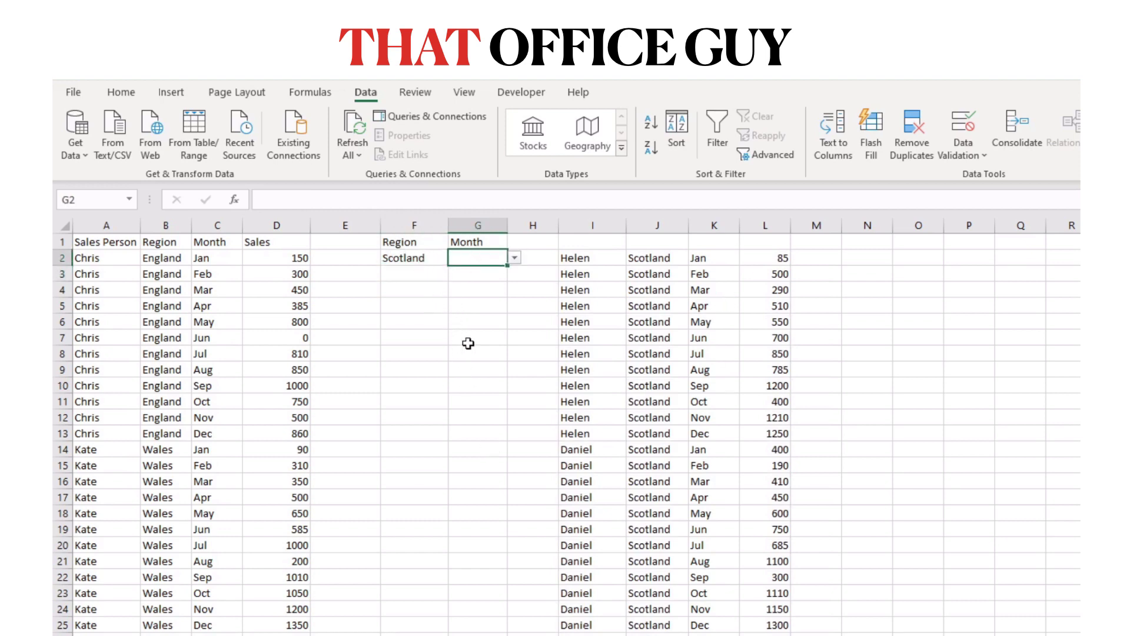
left_click(577, 260)
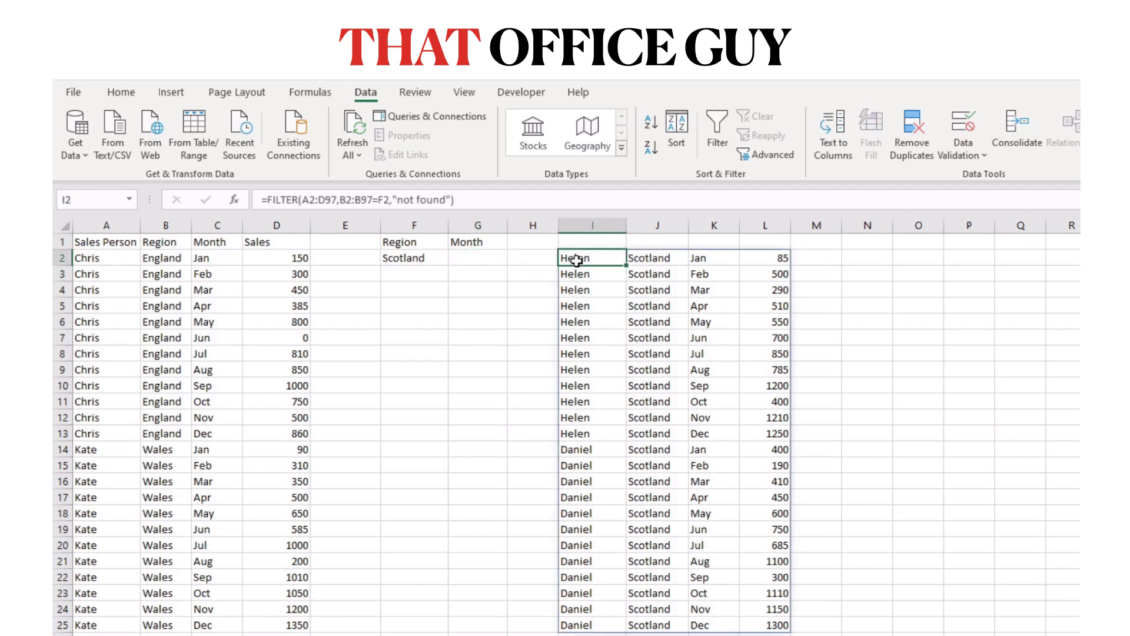
key("Delete")
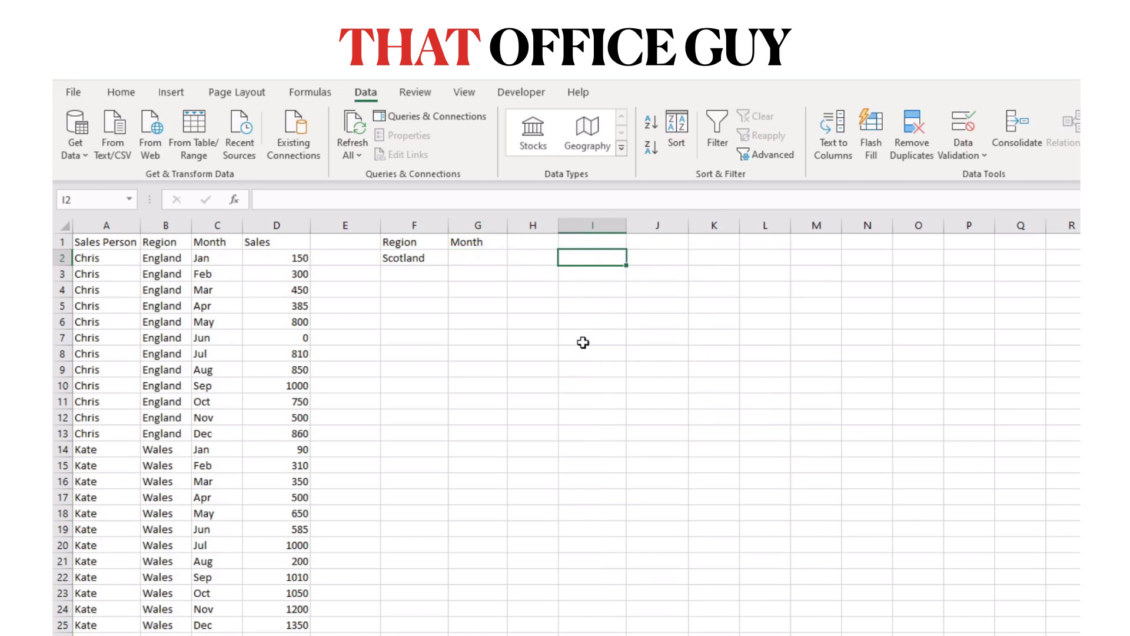
Step: Set the Month in G2 to Mar
left_click(483, 259)
left_click(515, 258)
left_click(480, 291)
Step: Start a new =filter(A2:D97, formula in I2
left_click(589, 257)
type("=filter(")
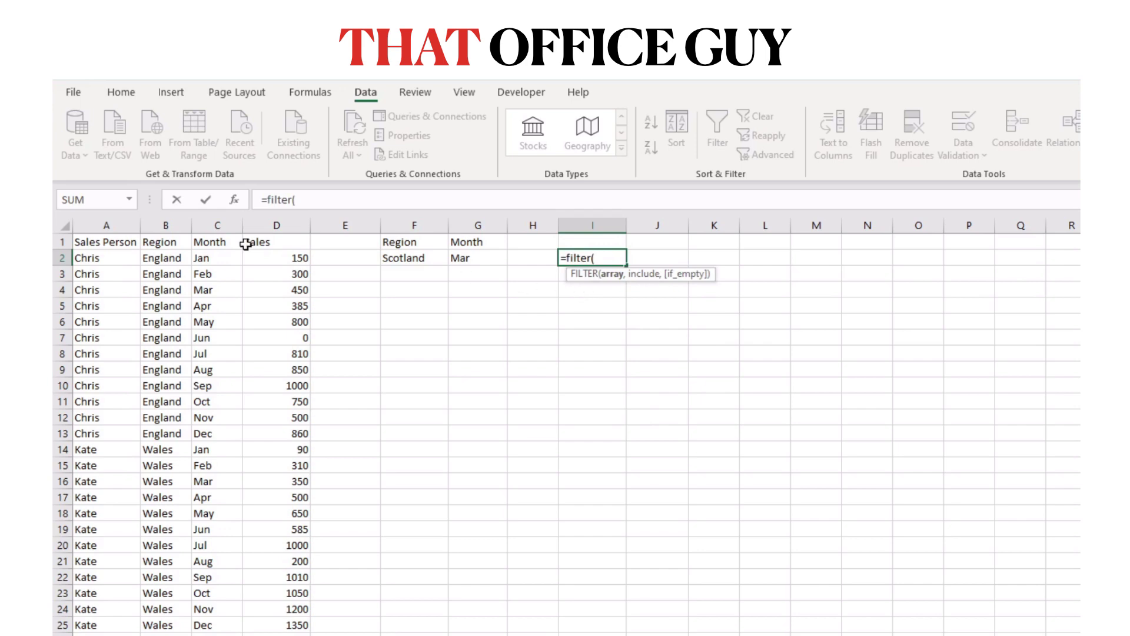
left_click_drag(116, 253, 269, 251)
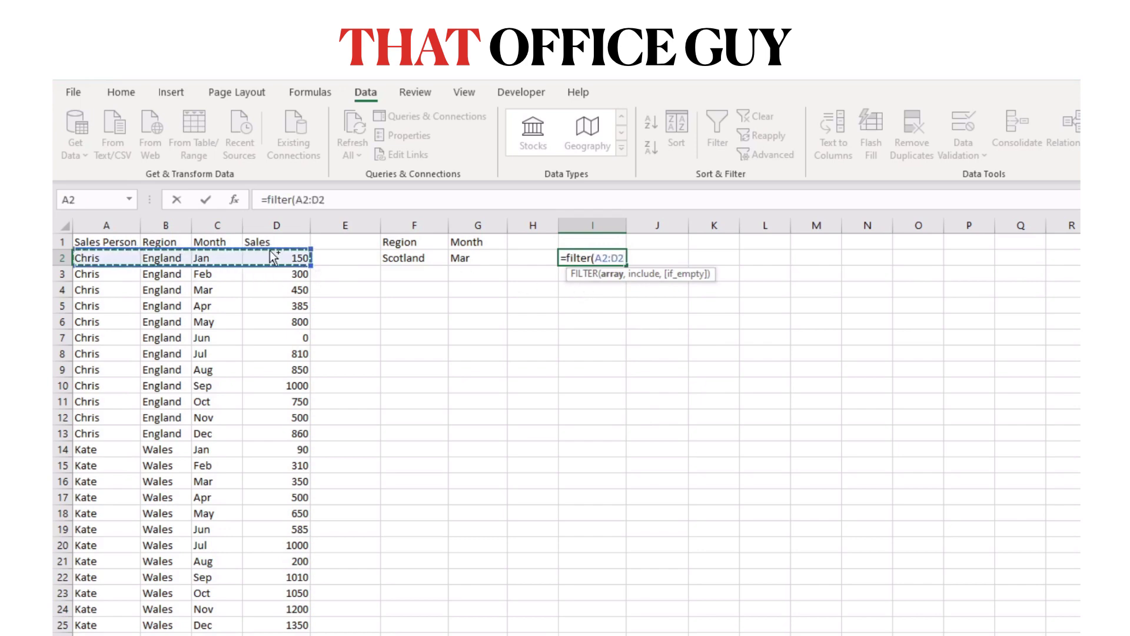
key("ctrl+shift+Down")
type(",")
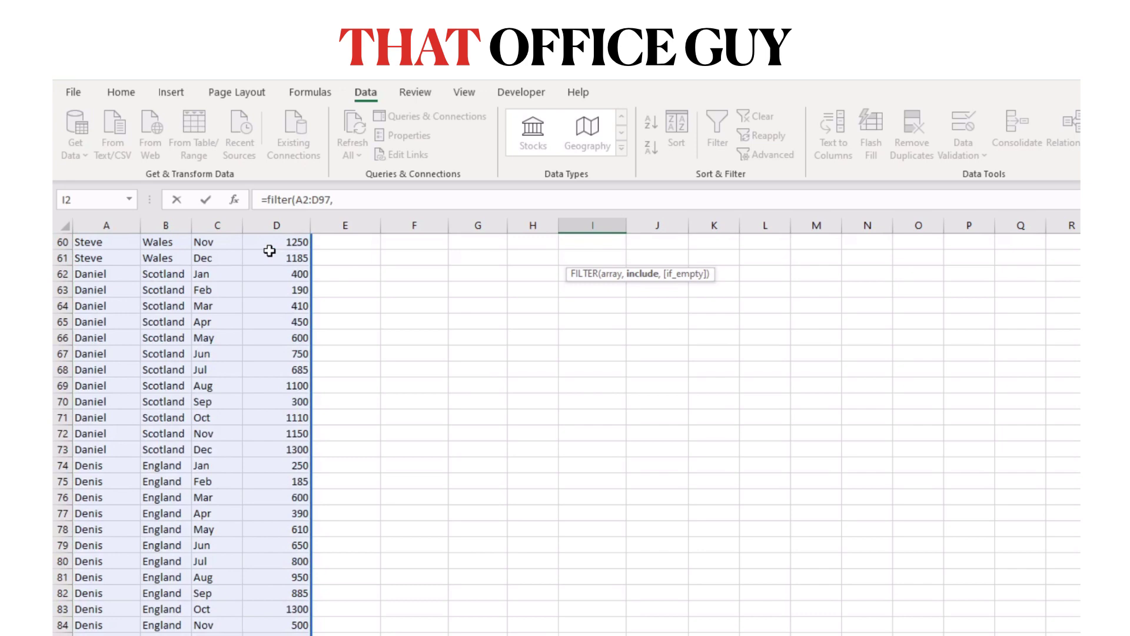
Step: Add the region test B2:B97=F2 as the condition
scroll(253, 324, "up", 20)
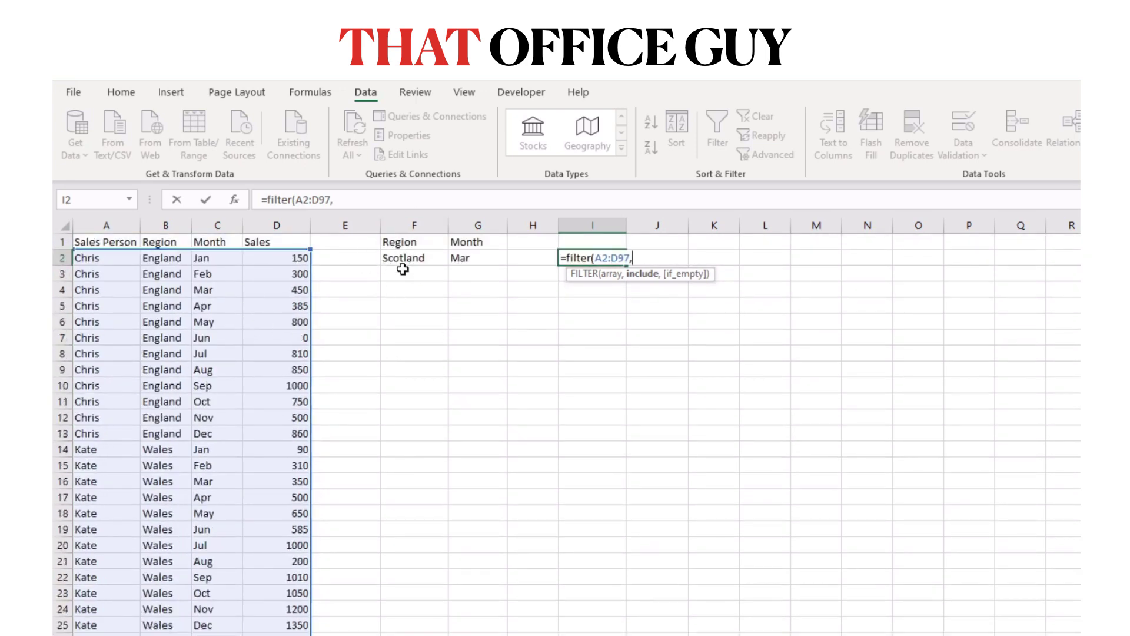
left_click(167, 257)
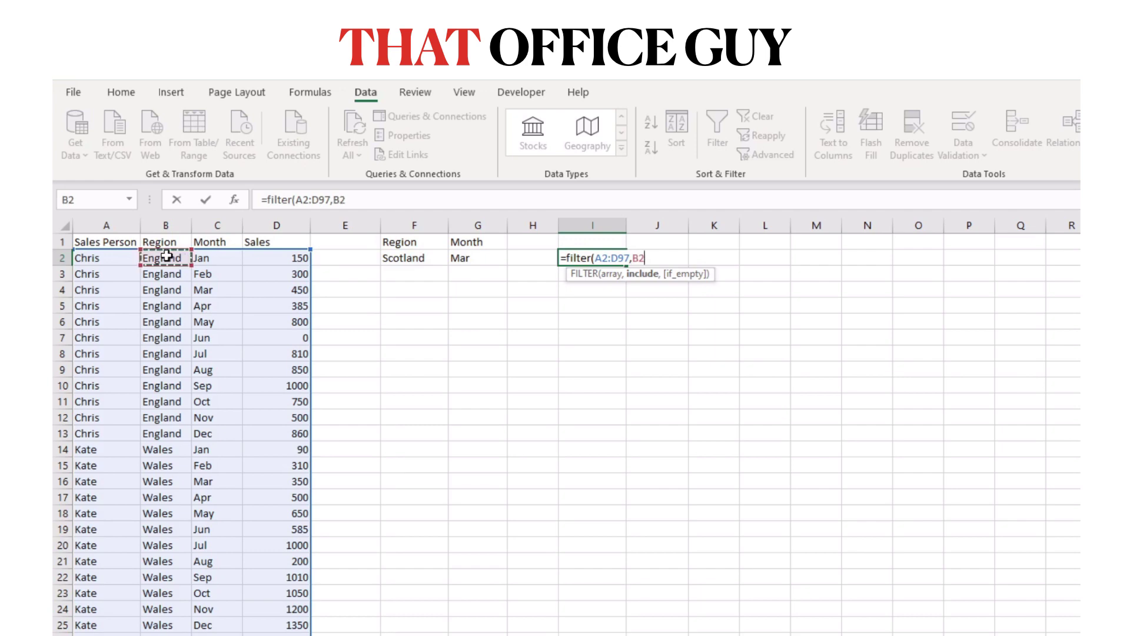
key("ctrl+shift+Down")
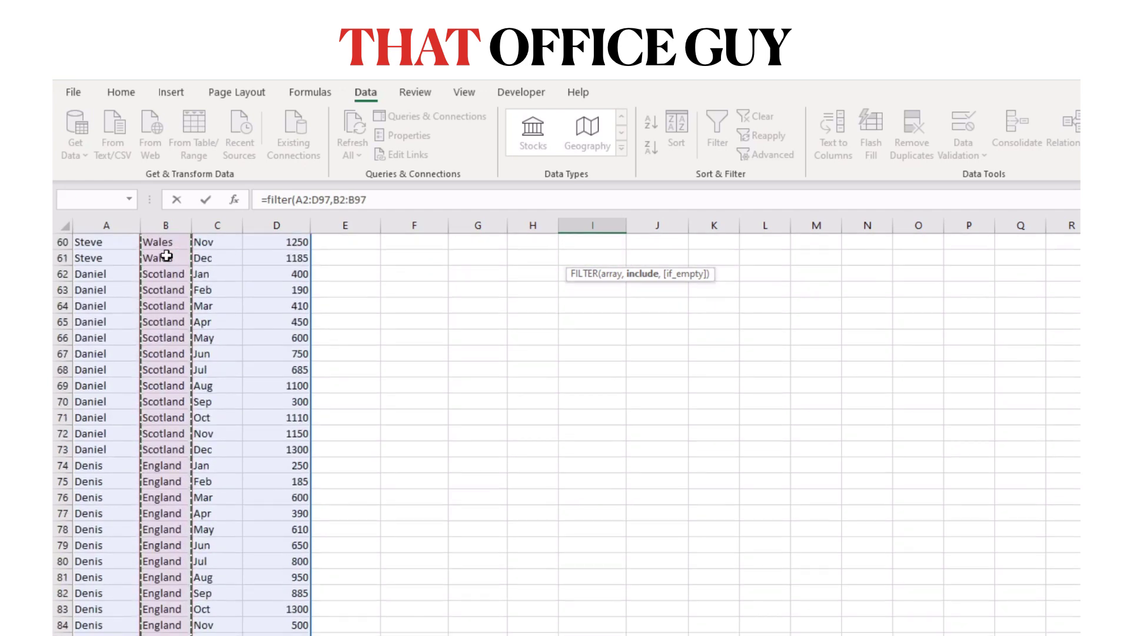
type("=")
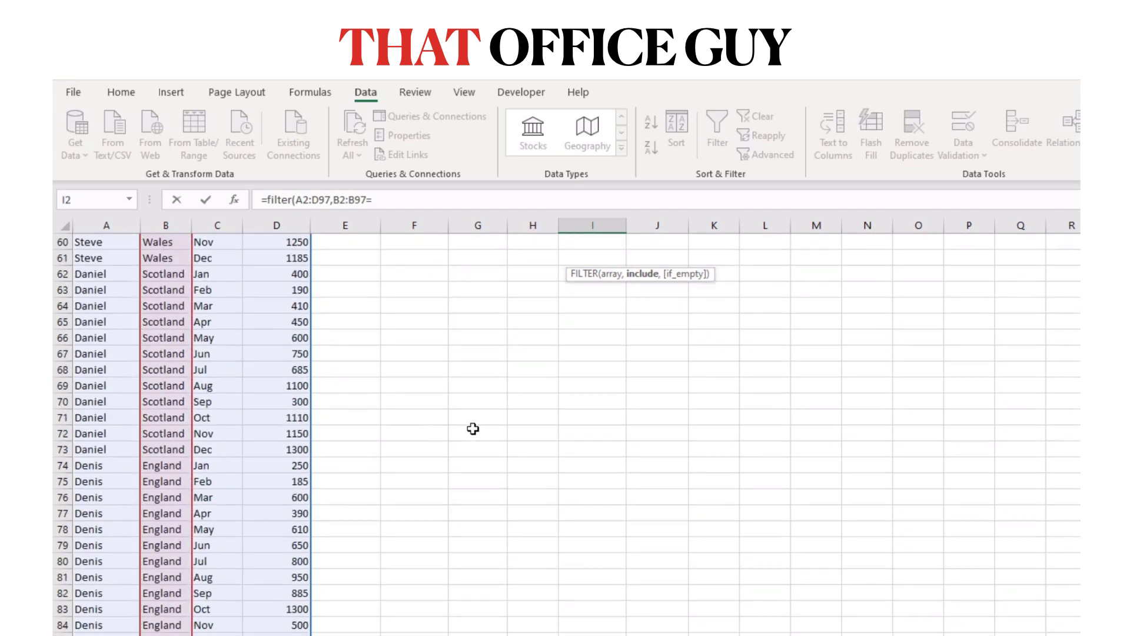
scroll(472, 428, "up", 9)
scroll(473, 428, "up", 11)
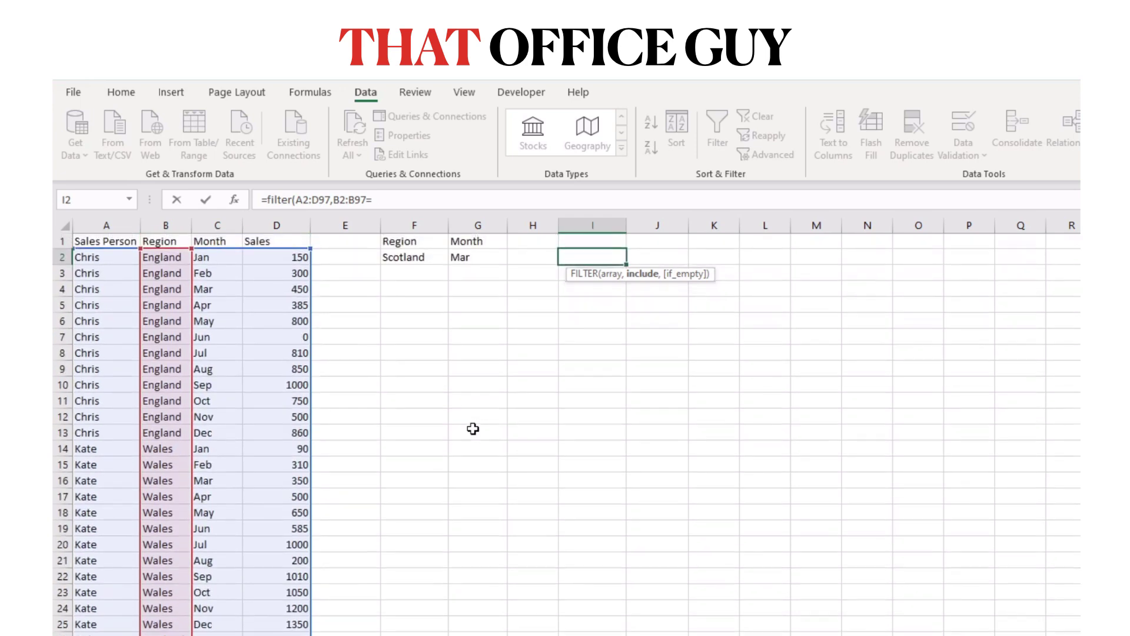
left_click(402, 257)
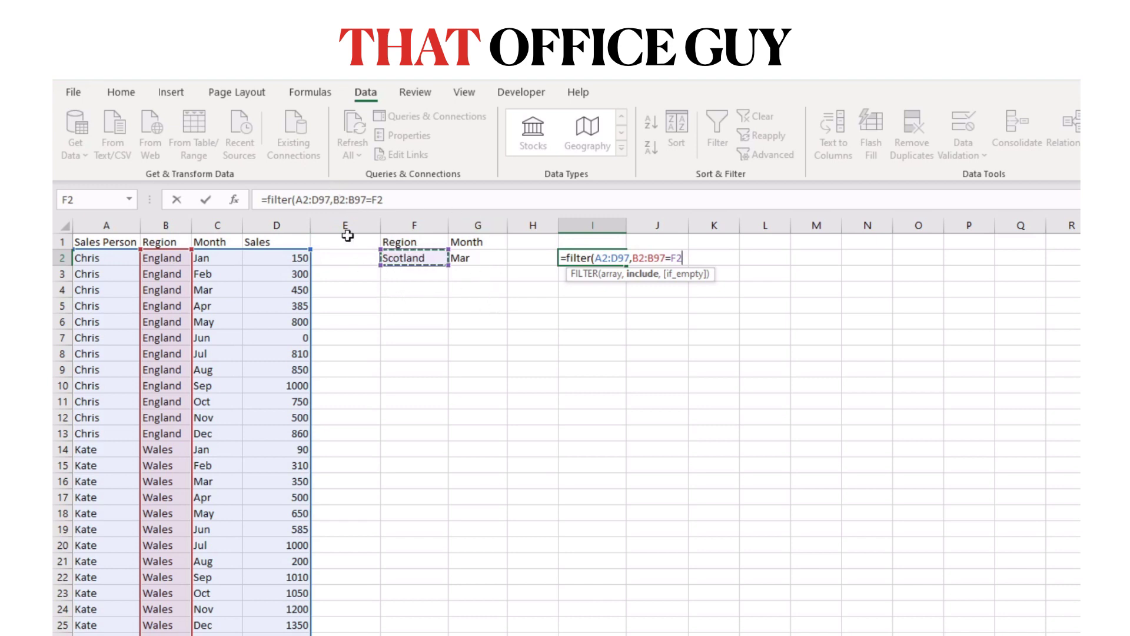
Step: Bracket the region test as (B2:B97=F2) and open a second test after it
left_click(335, 203)
type("(")
left_click(394, 203)
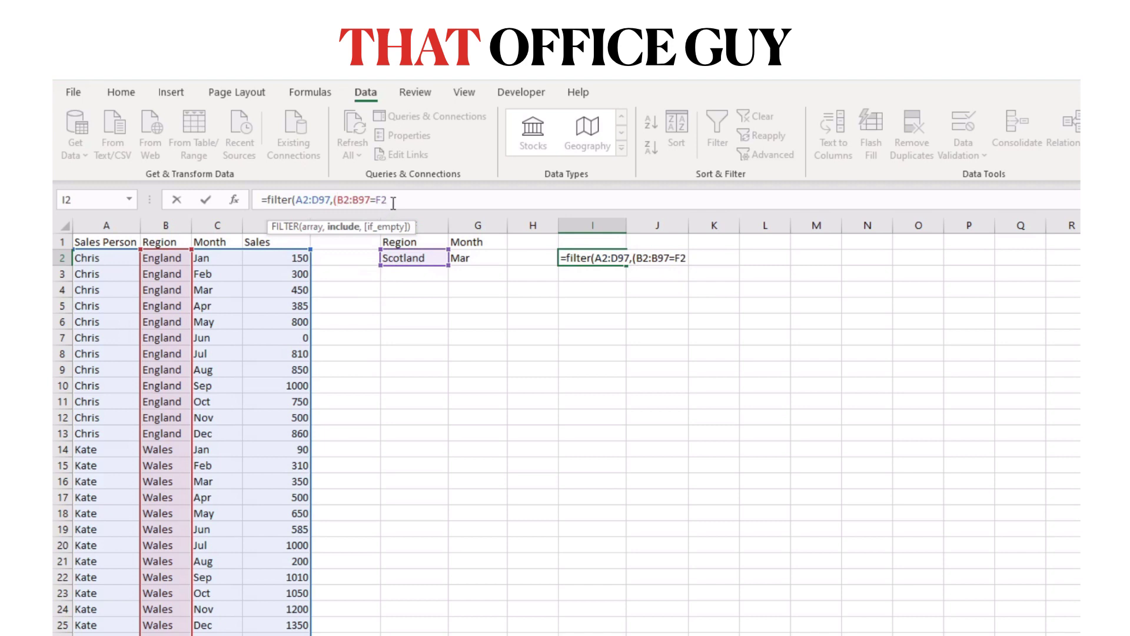
type(")")
left_click(393, 203)
type(",")
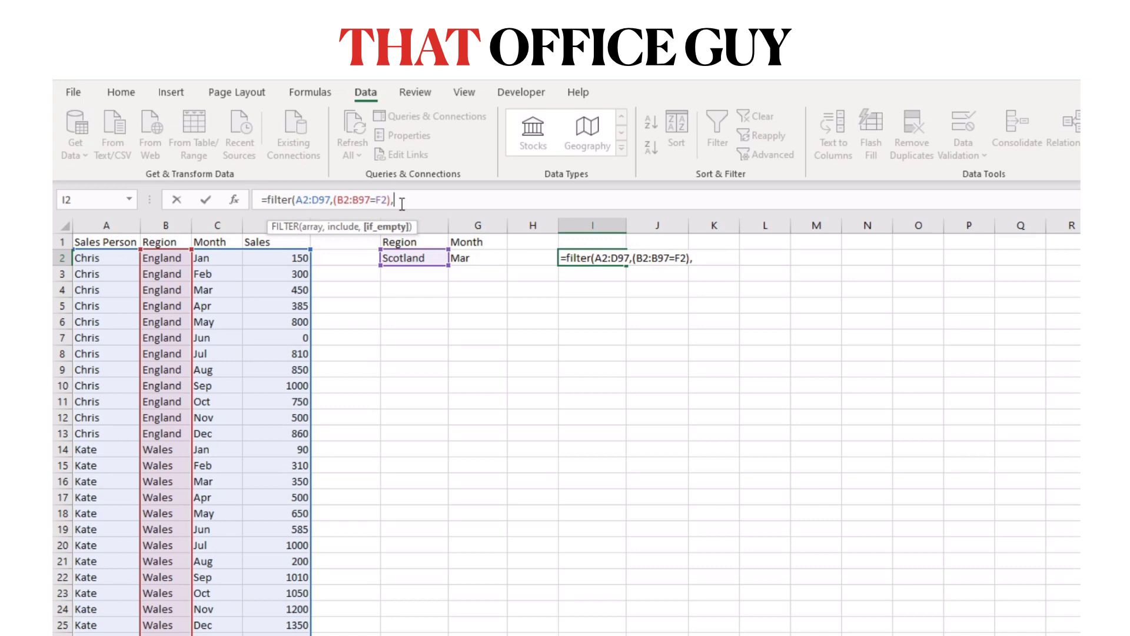
key("BackSpace")
type("*(")
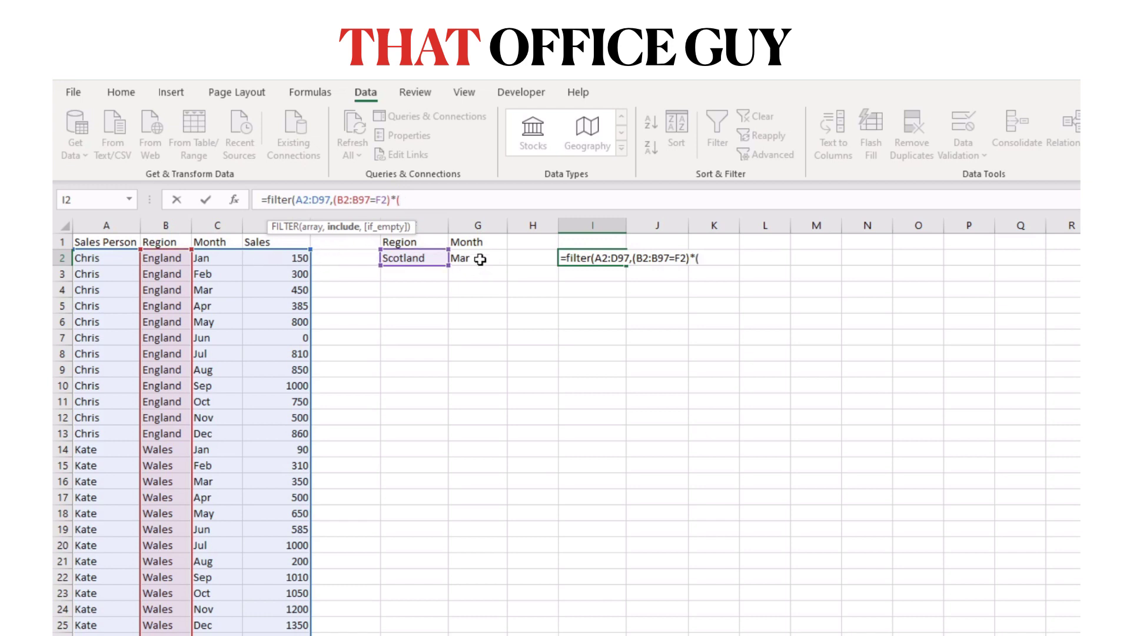
Step: Add the bracketed month test (C2:C97=G2) to the formula
left_click_drag(218, 259, 223, 307)
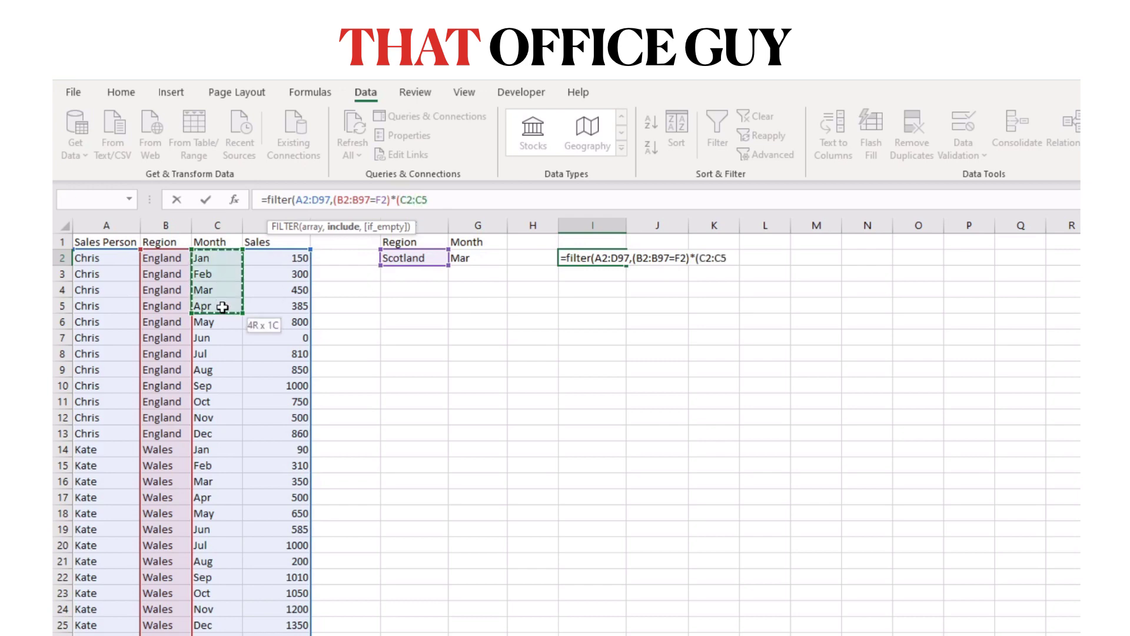
key("ctrl+shift+Down")
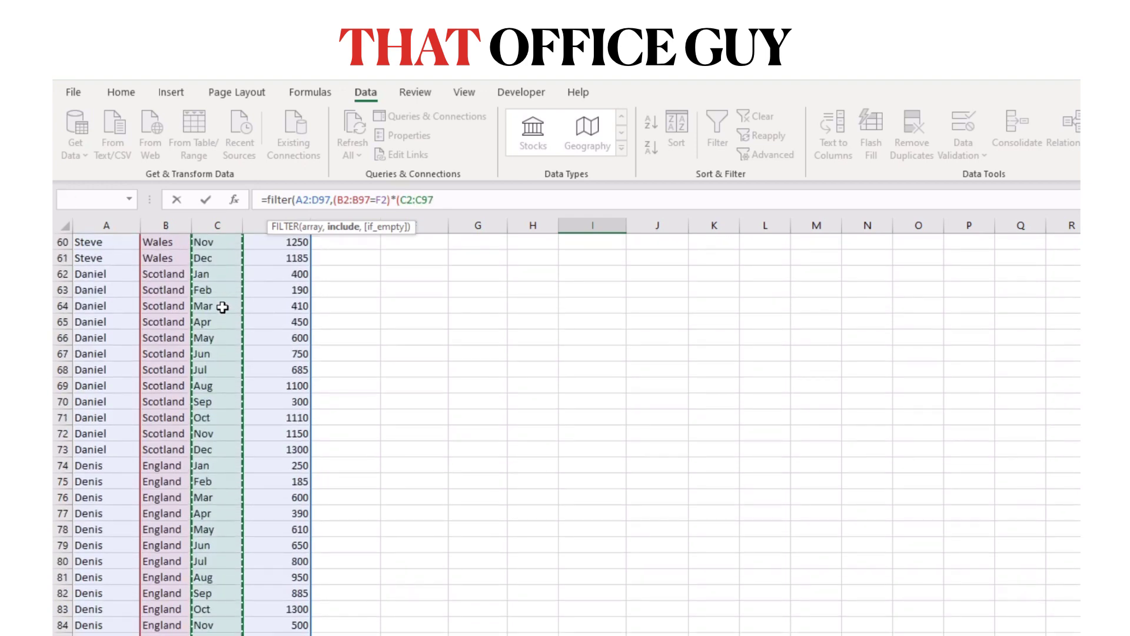
type("=")
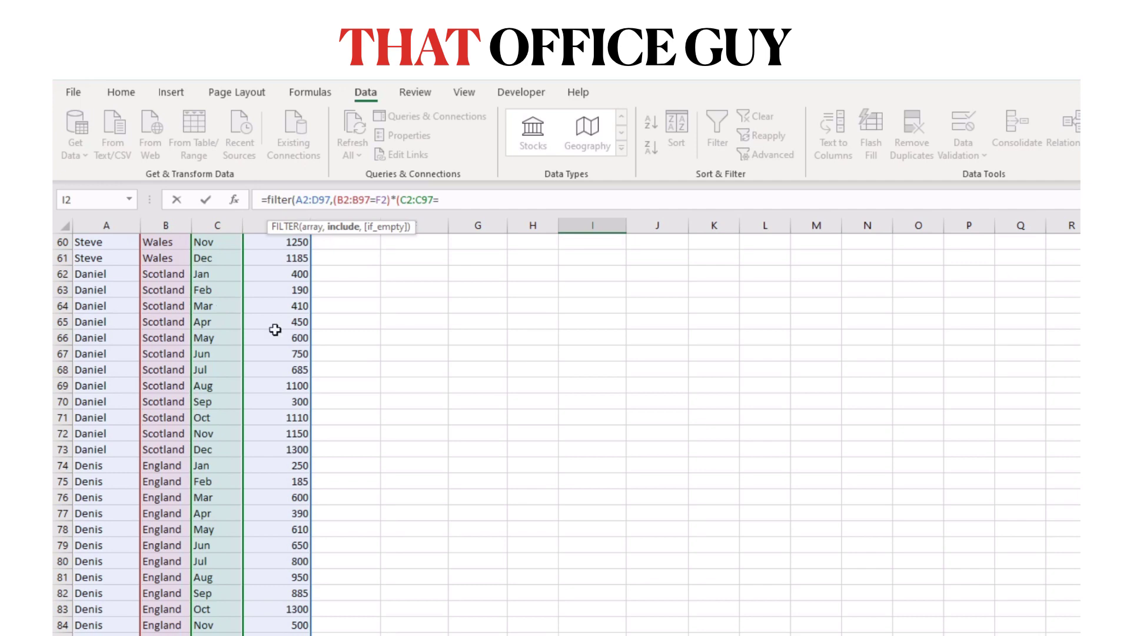
scroll(439, 338, "up", 18)
scroll(438, 338, "up", 2)
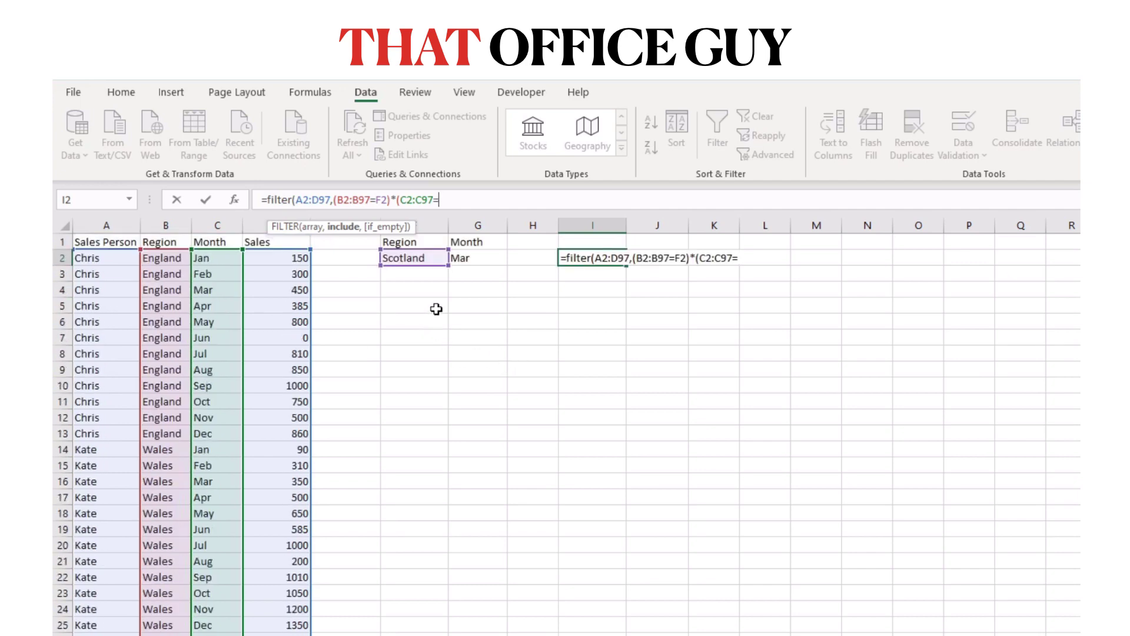
left_click(458, 260)
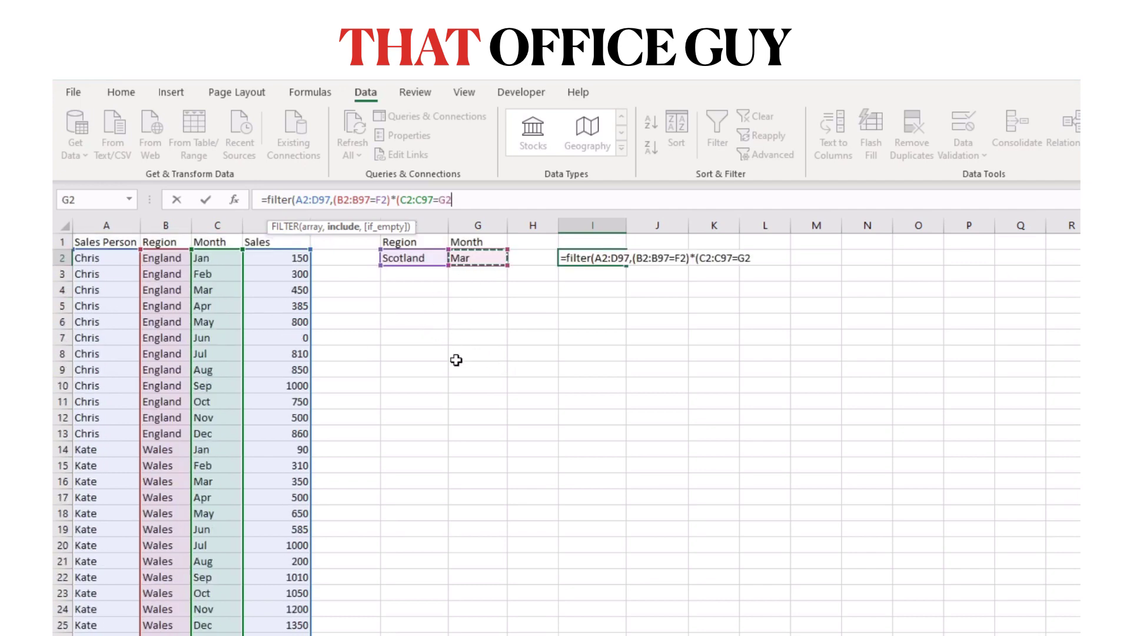
type(")")
Step: Add the "not found" fallback and commit the two-condition FILTER formula
type(",")
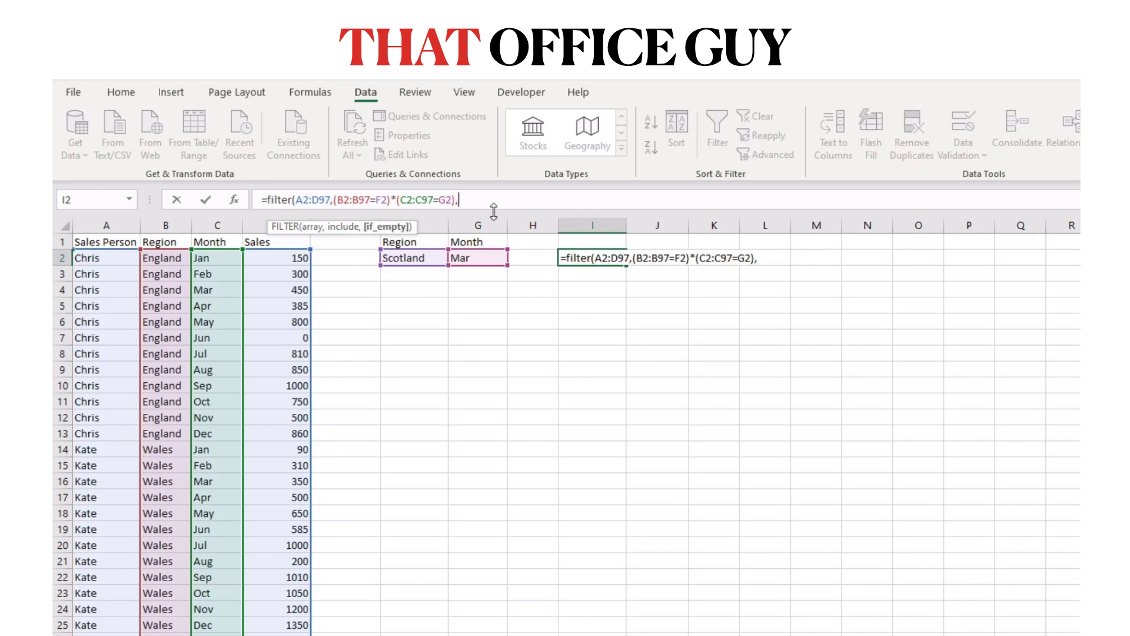
type("\"not found\")")
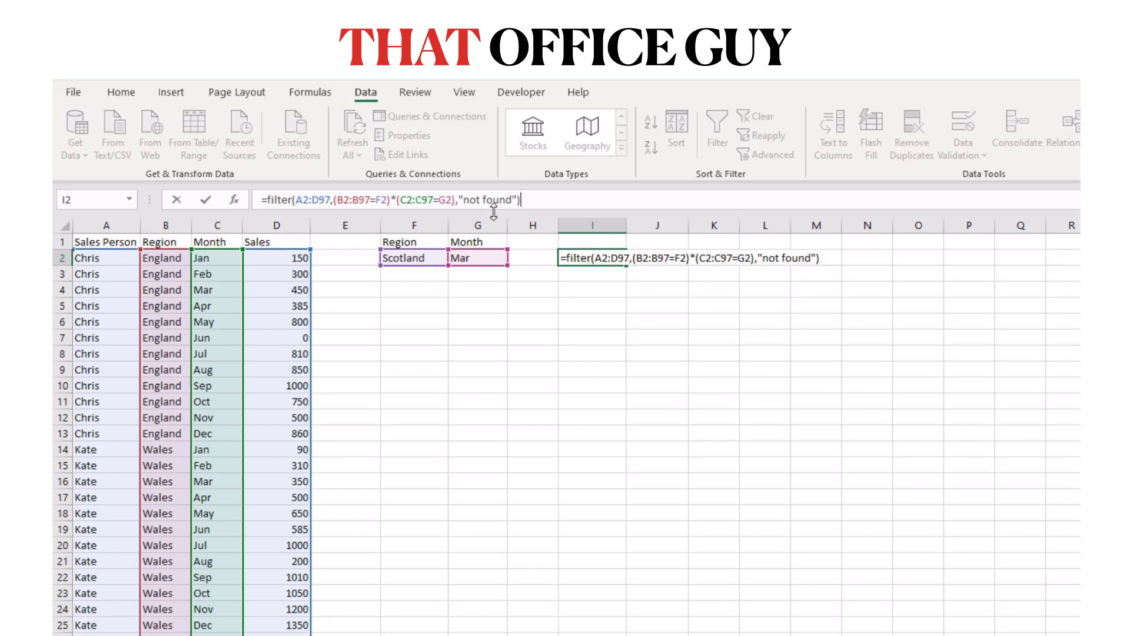
key("Return")
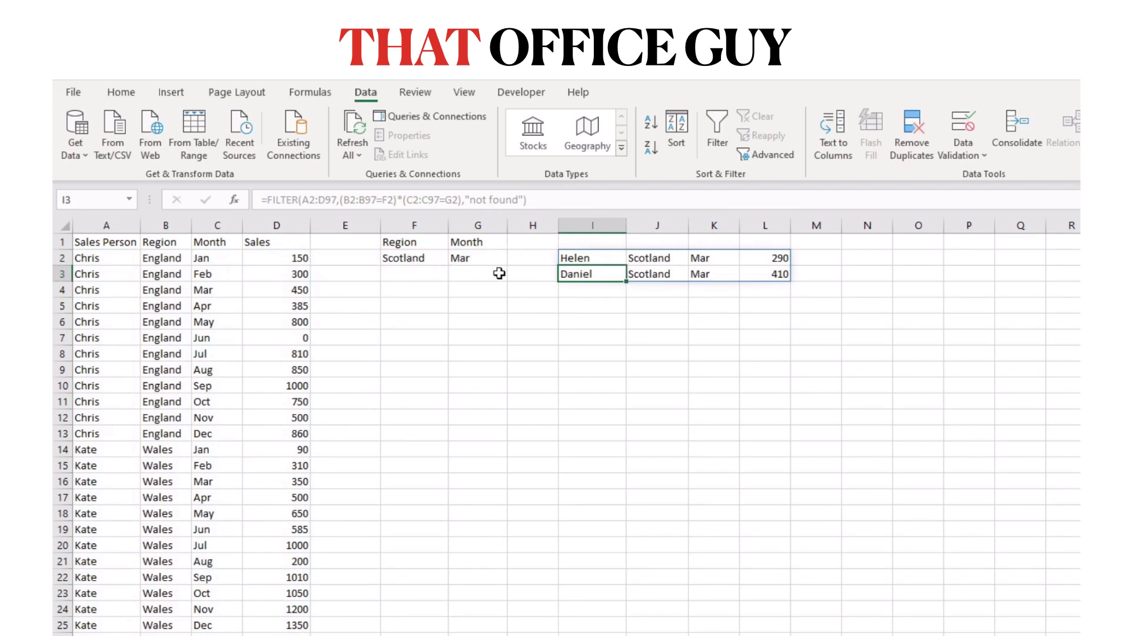
left_click(470, 258)
Step: Set the Month to Apr and try Wales before settling the Region on England
left_click(514, 257)
left_click(477, 282)
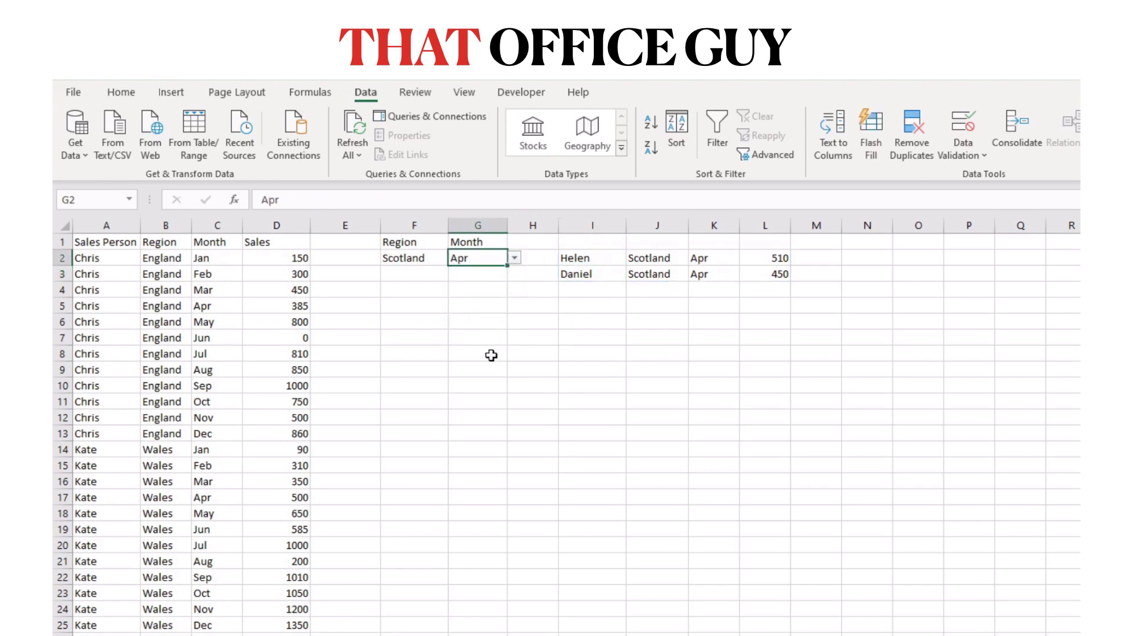
left_click(421, 262)
left_click(456, 258)
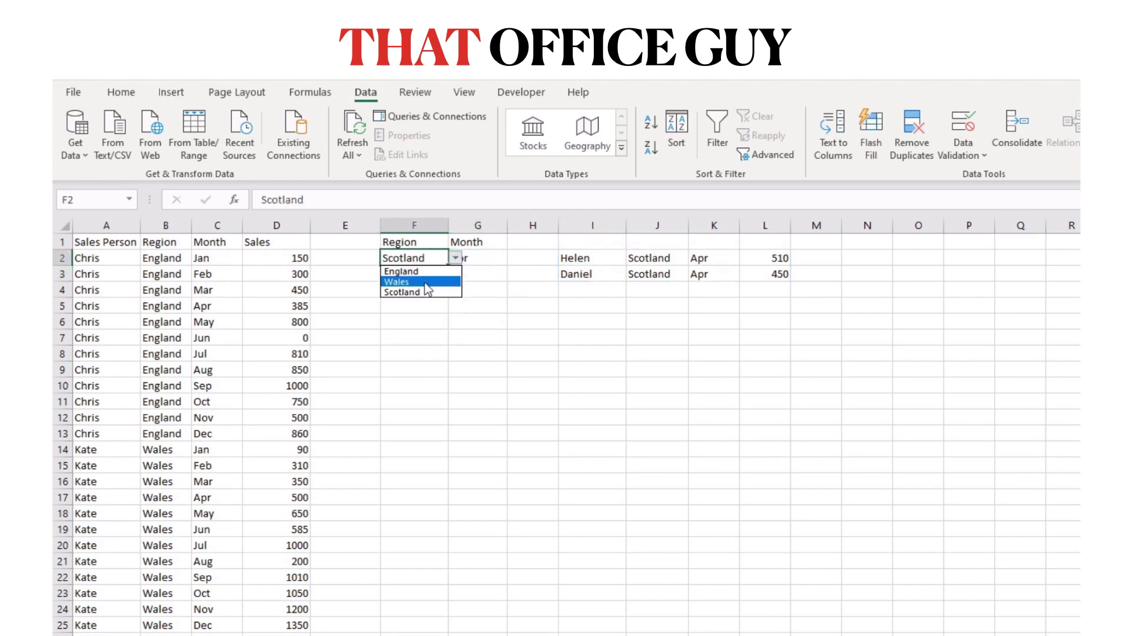
left_click(419, 282)
left_click(458, 263)
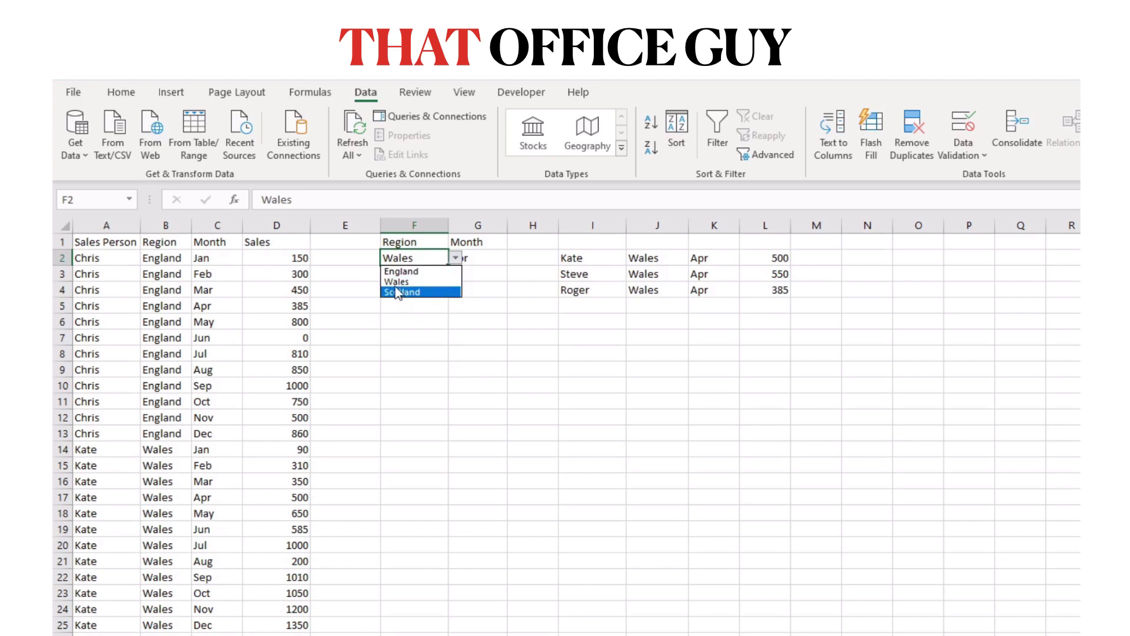
left_click(401, 269)
Step: Select I2 to review the FILTER formula behind the England April results
left_click(474, 306)
left_click(467, 366)
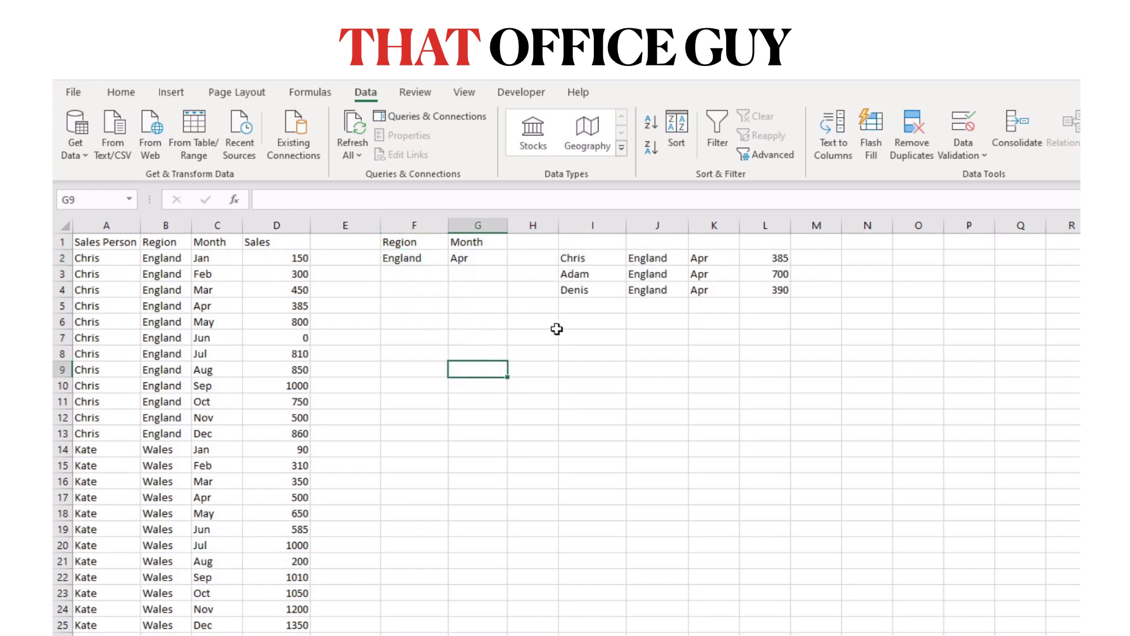
left_click(589, 274)
left_click(593, 253)
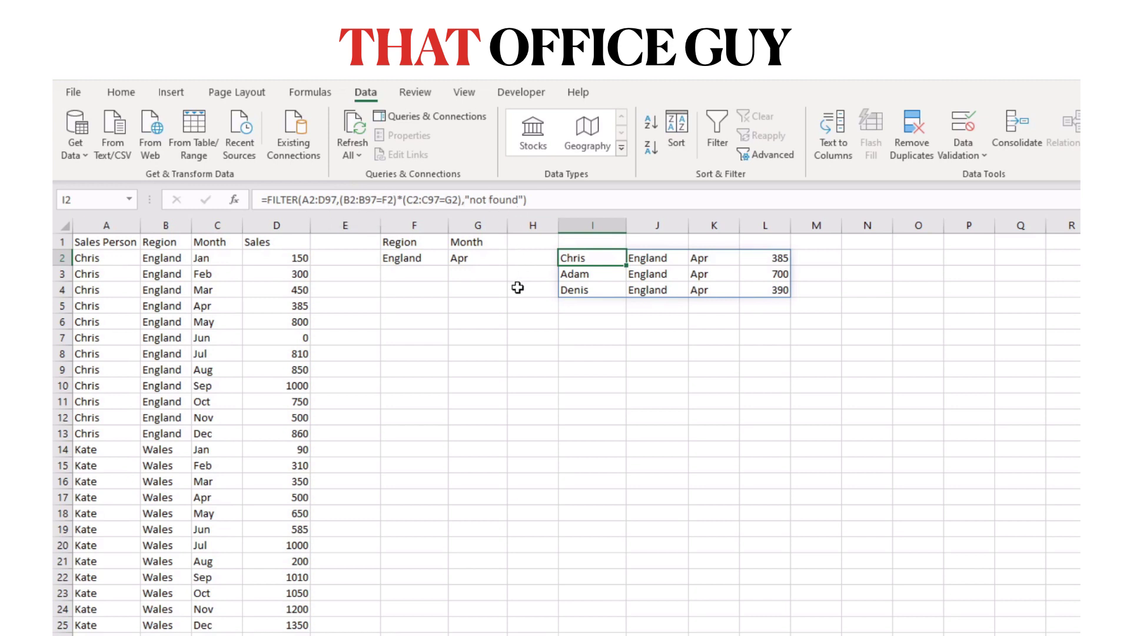
Step: Format A1:D97 as a styled table with headers
key("Home")
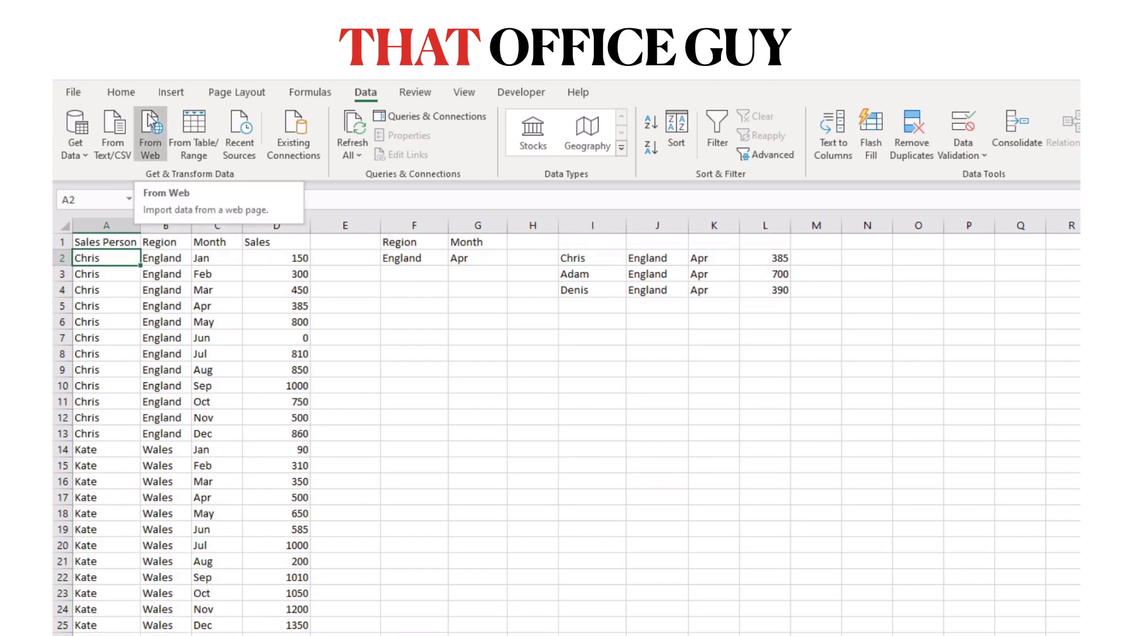
left_click(121, 94)
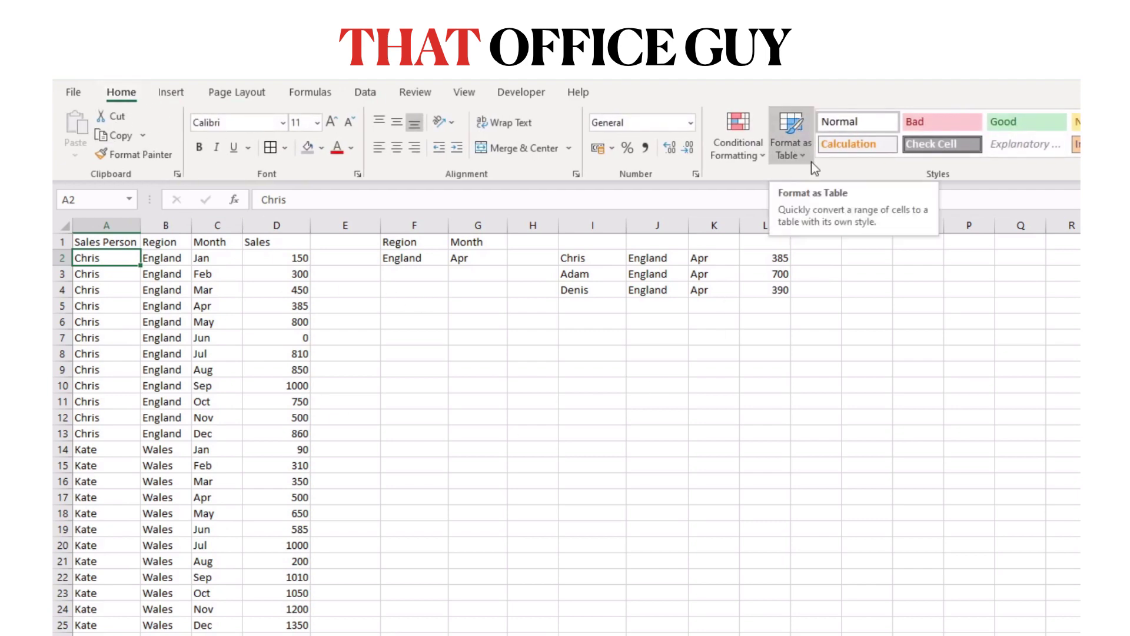
left_click(792, 144)
left_click(783, 273)
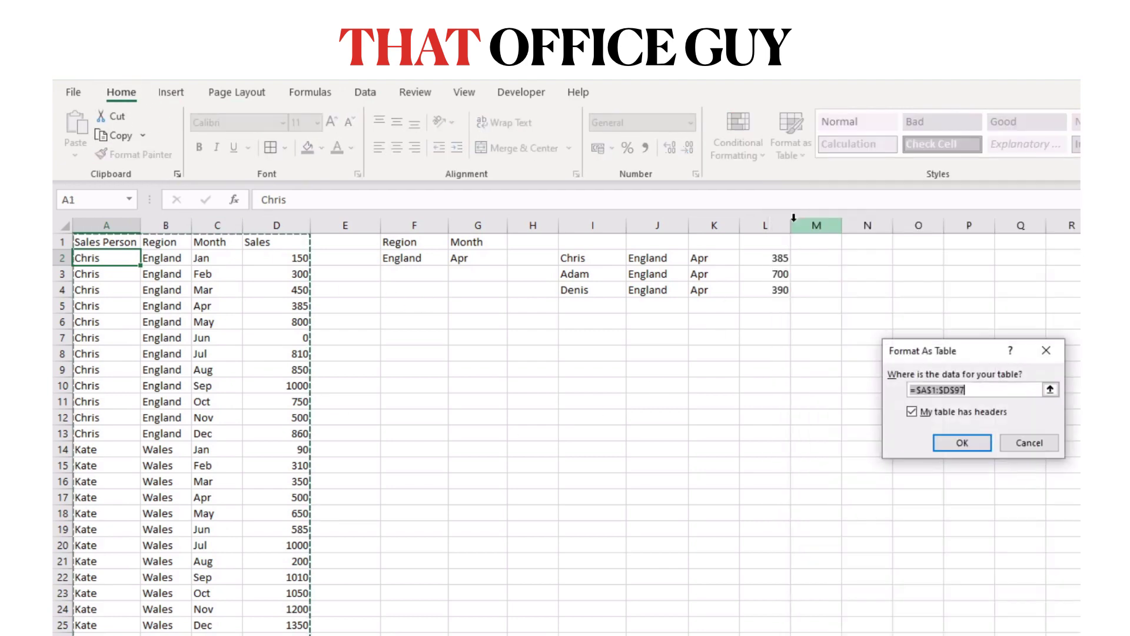
left_click(961, 442)
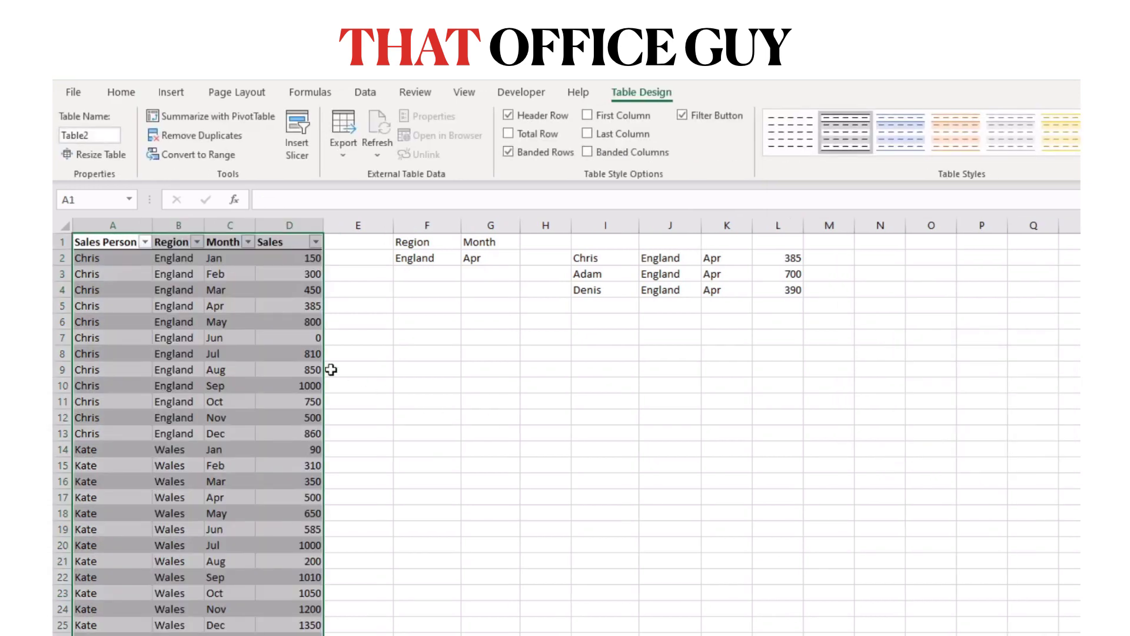
Step: Delete the old FILTER formula from I2
left_click(250, 308)
left_click(120, 257)
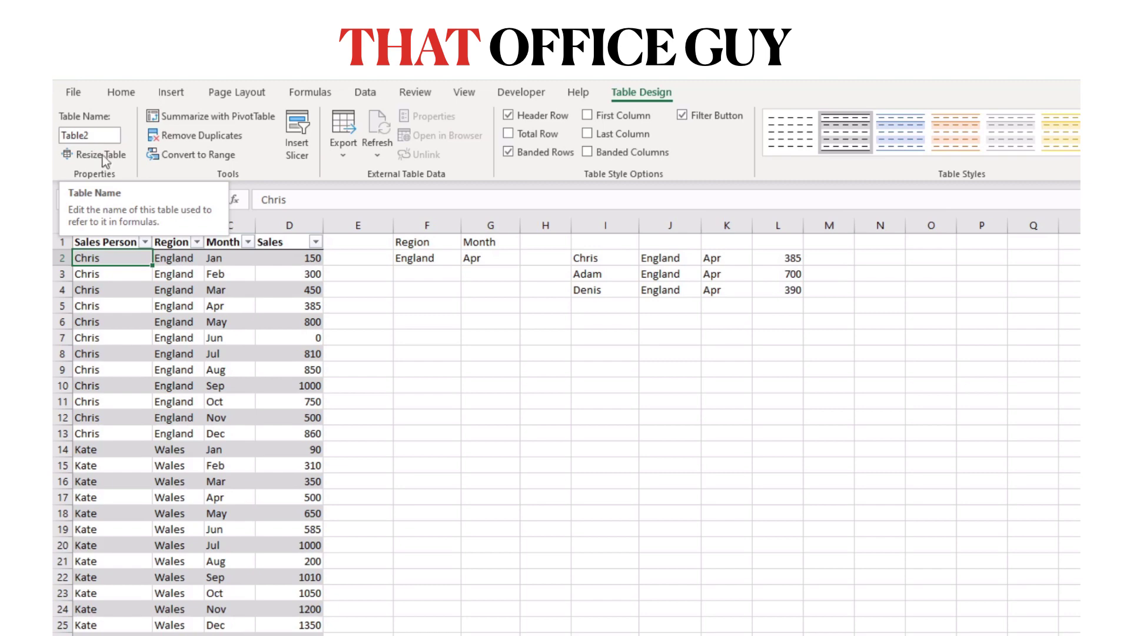
left_click(441, 308)
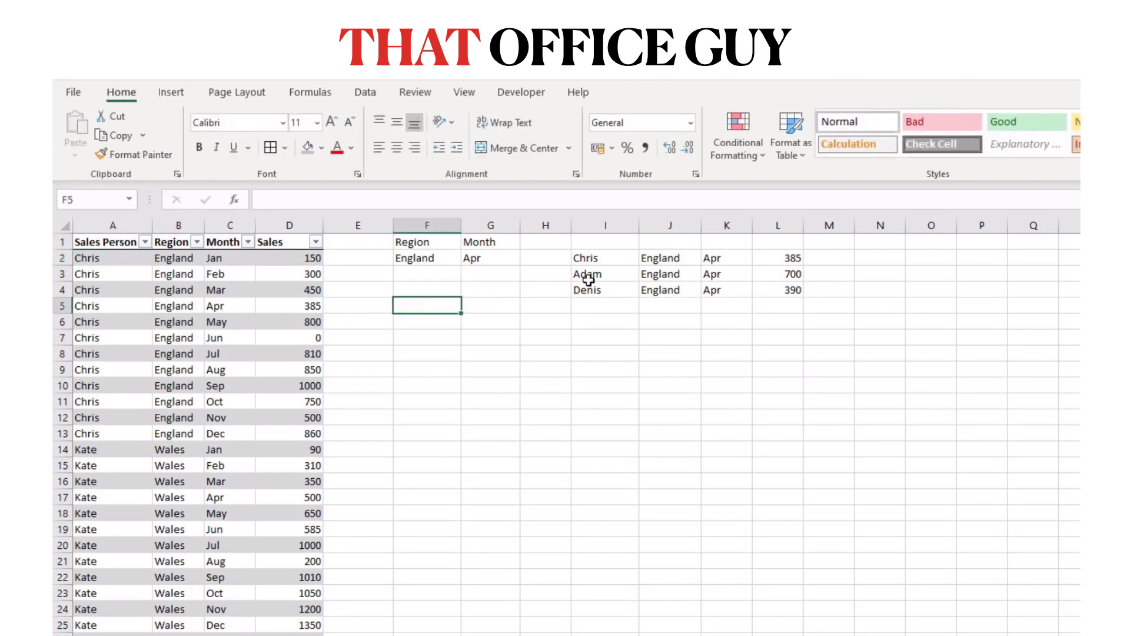
left_click(592, 260)
key("Delete")
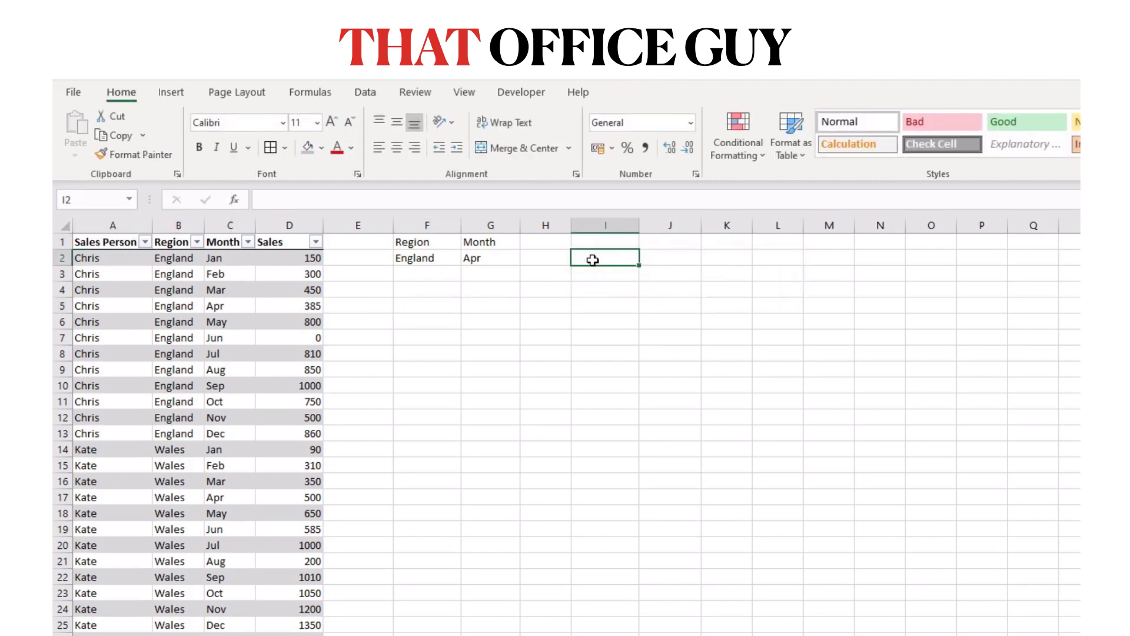
Step: Start =filter(Table2,Table2[Region] in I2 using structured table references
left_click(439, 247)
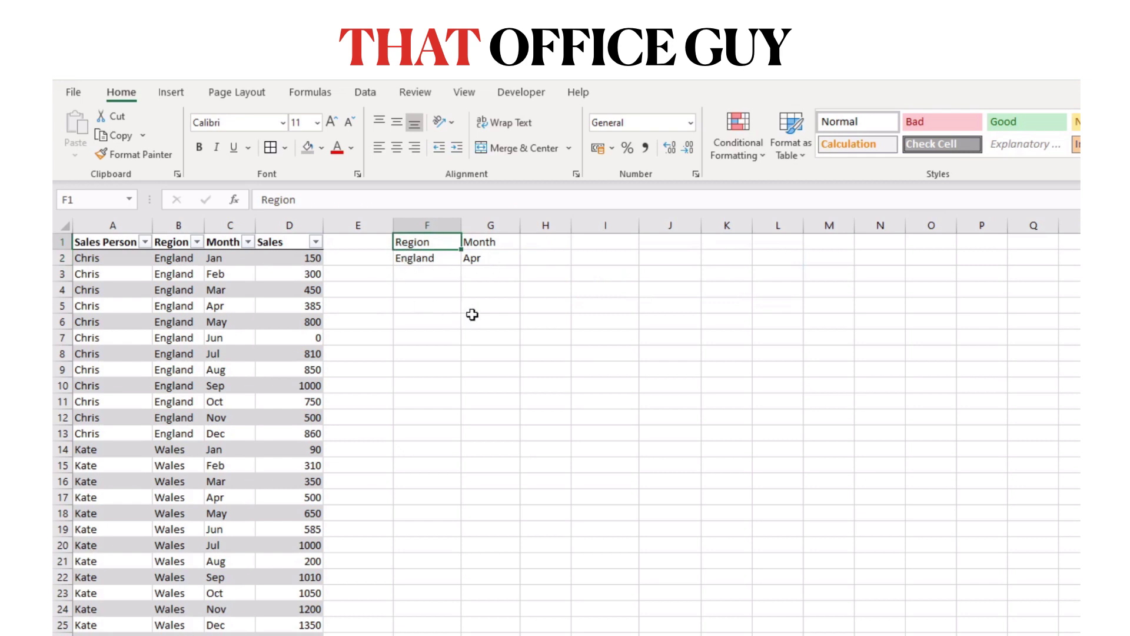
left_click(602, 263)
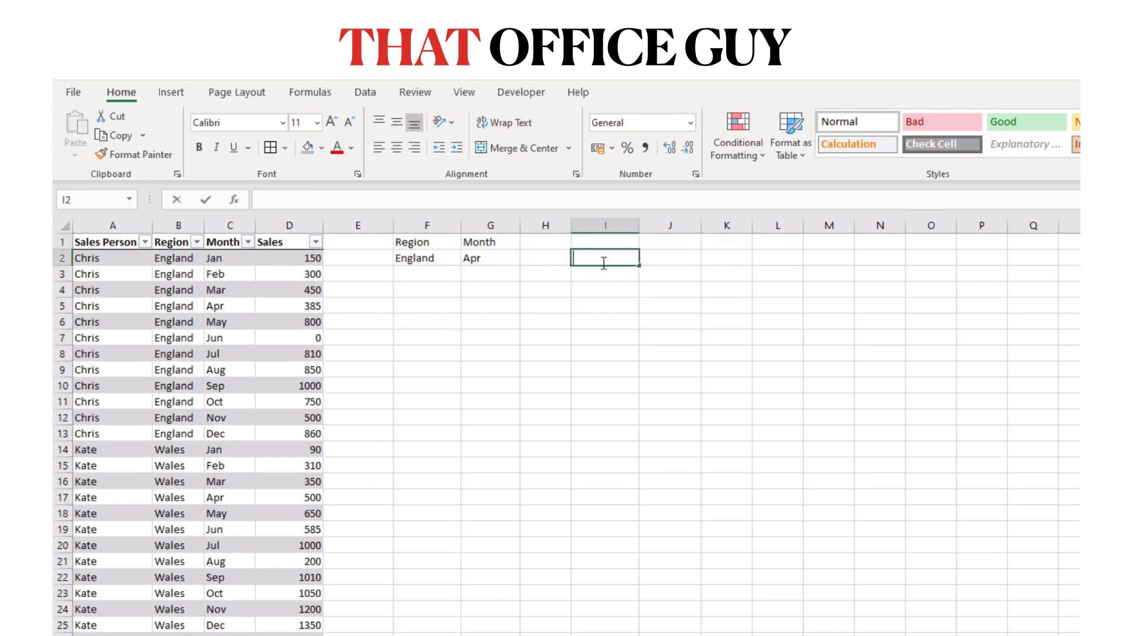
type("=filter")
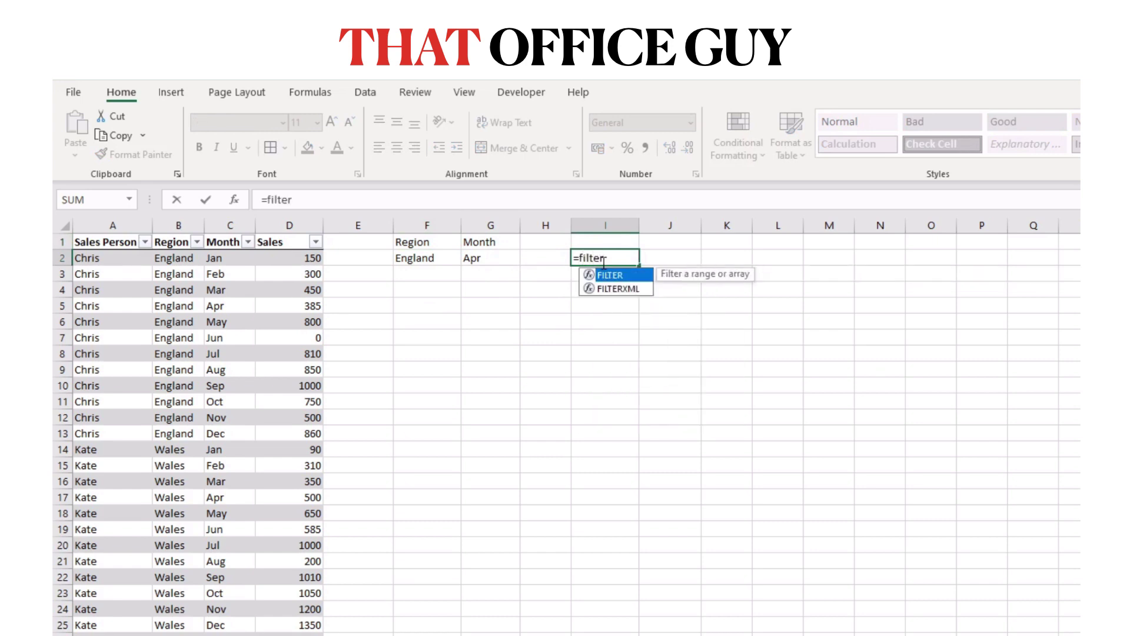
type("(")
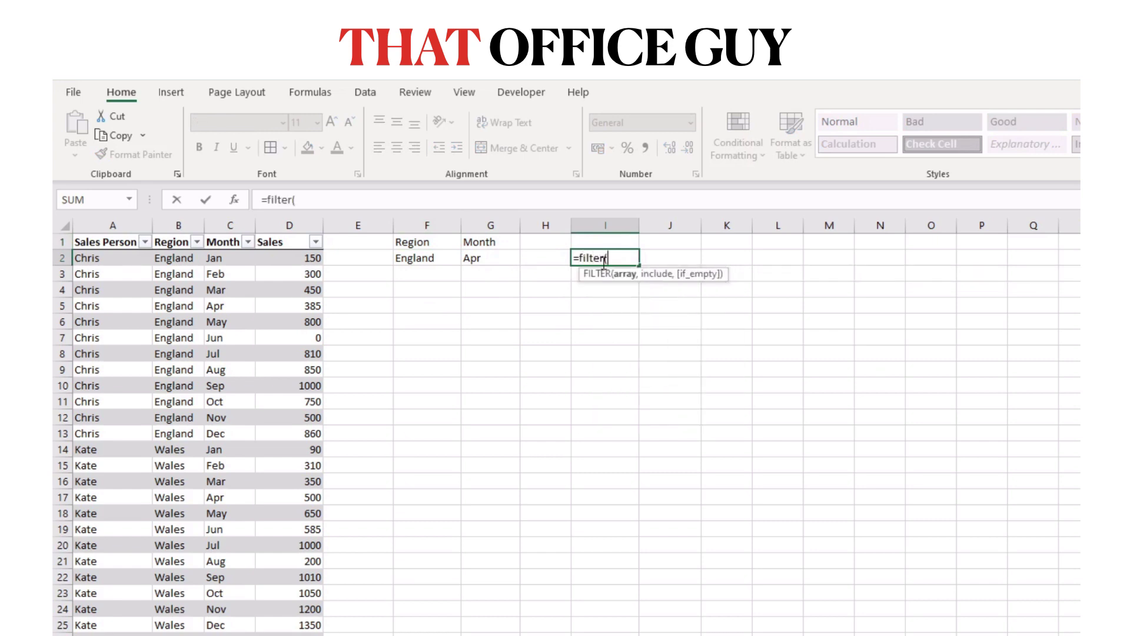
left_click(68, 229)
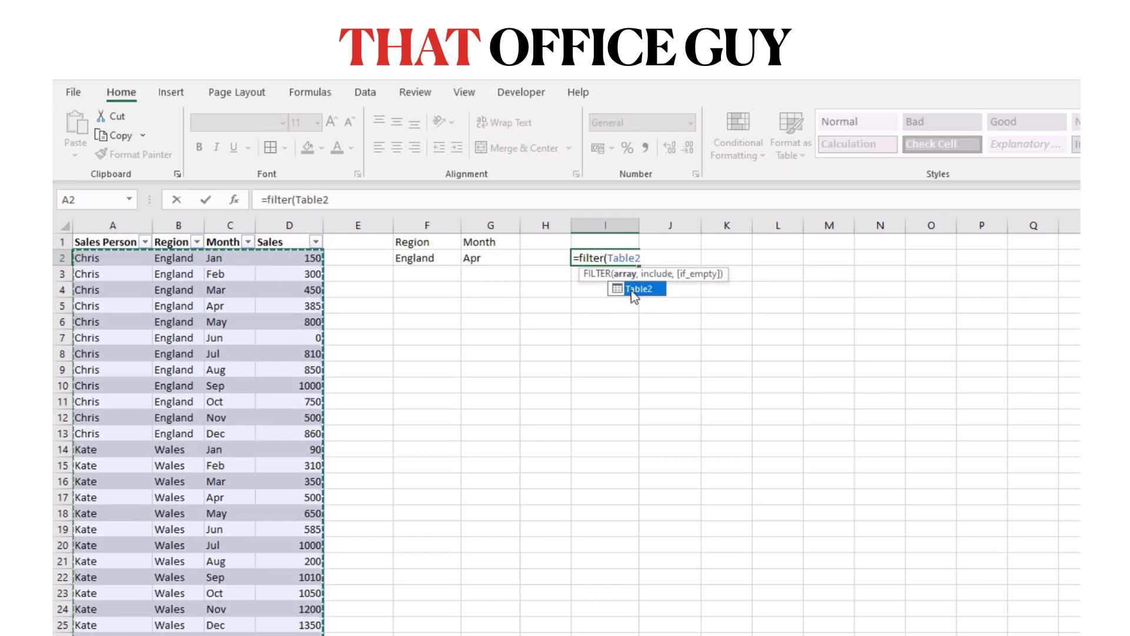
type(",")
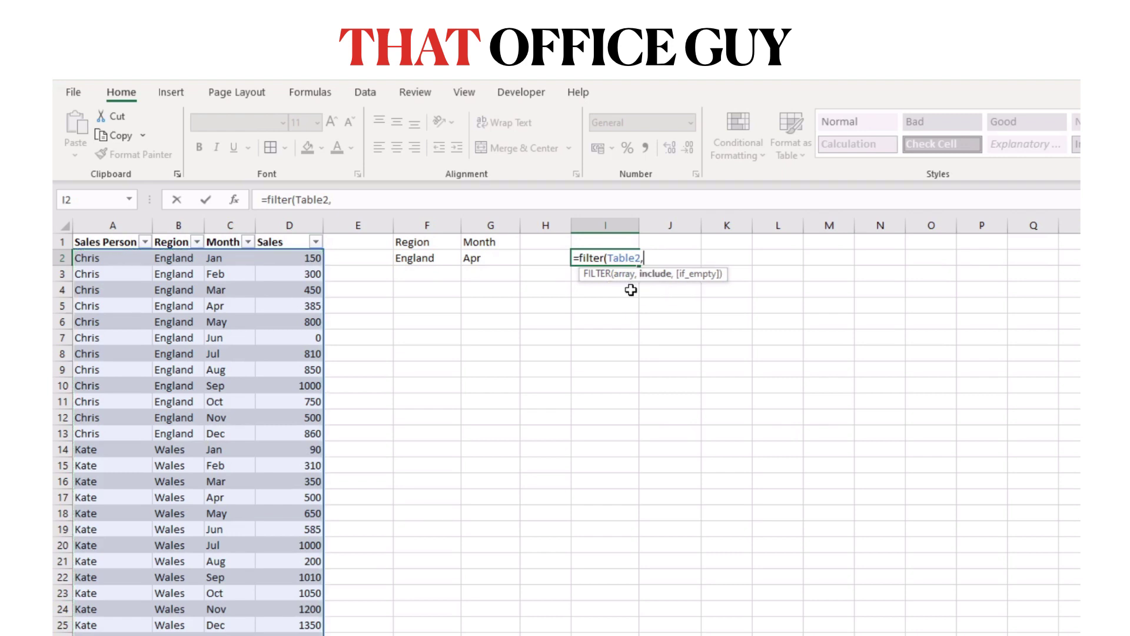
left_click(172, 233)
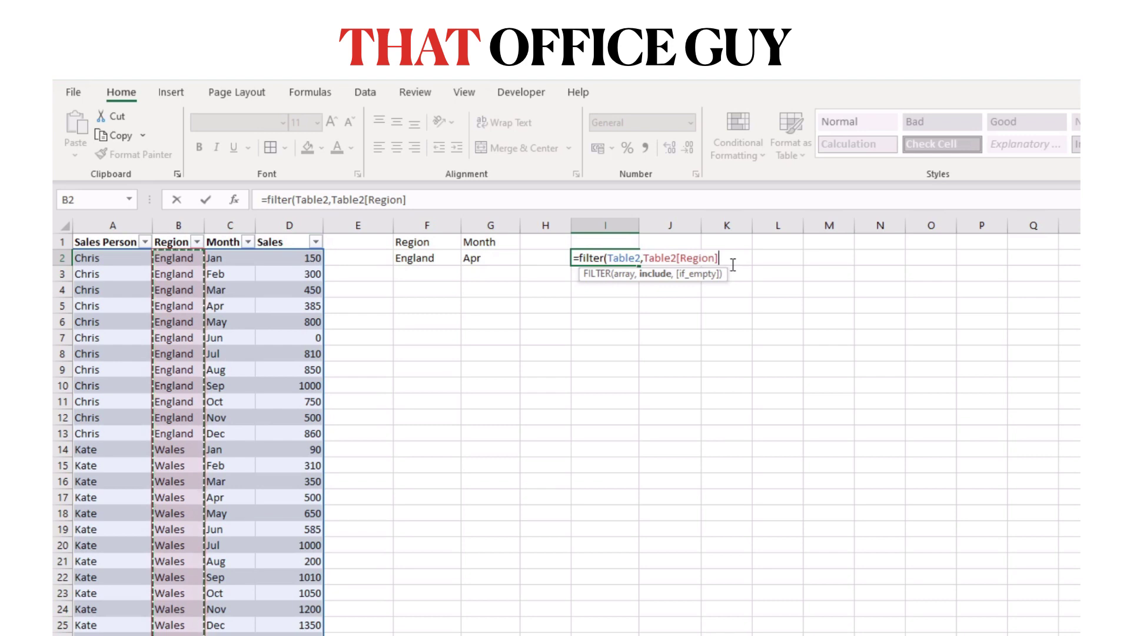
Step: Add the bracketed condition (Table2[Region]=F2) to the I2 FILTER formula and start the Table2[Month] condition
type("=")
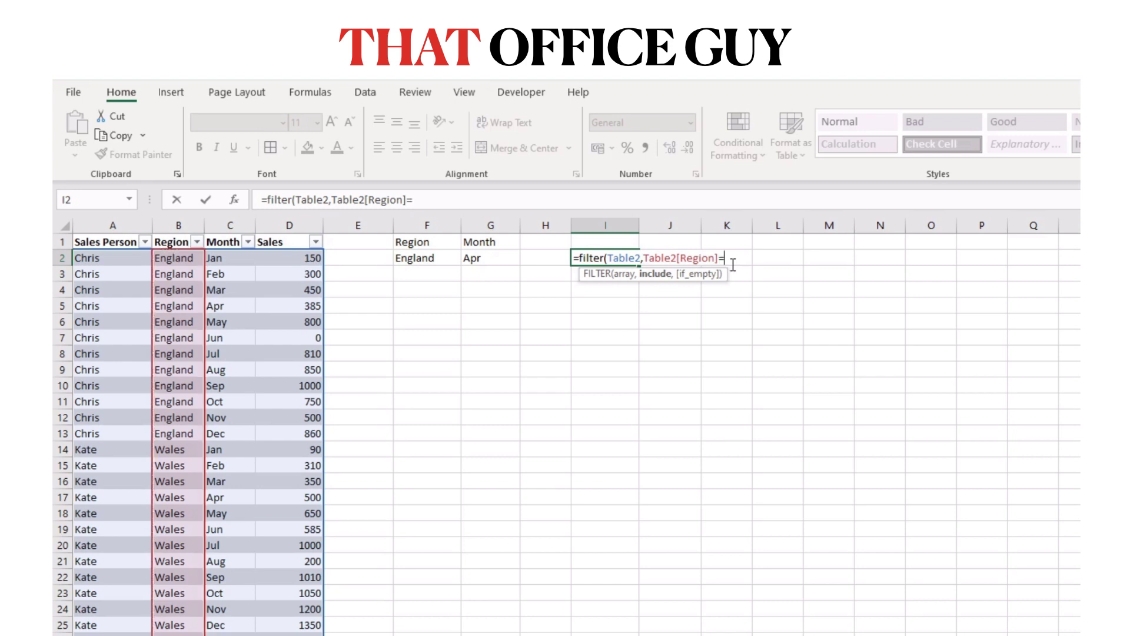
left_click(420, 259)
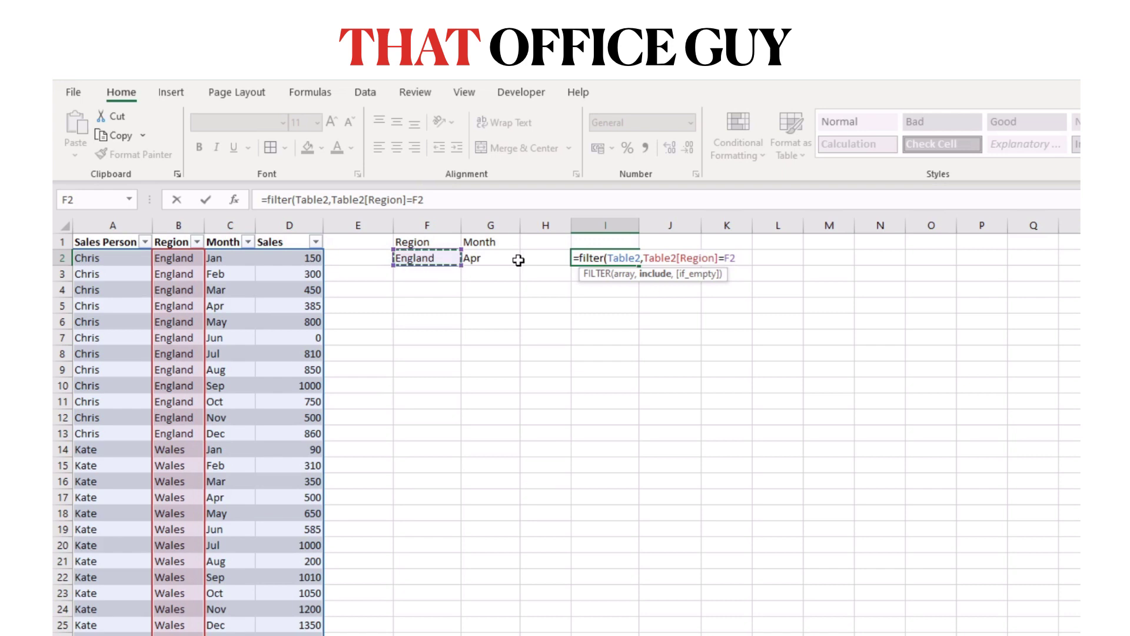
type(")")
left_click(333, 200)
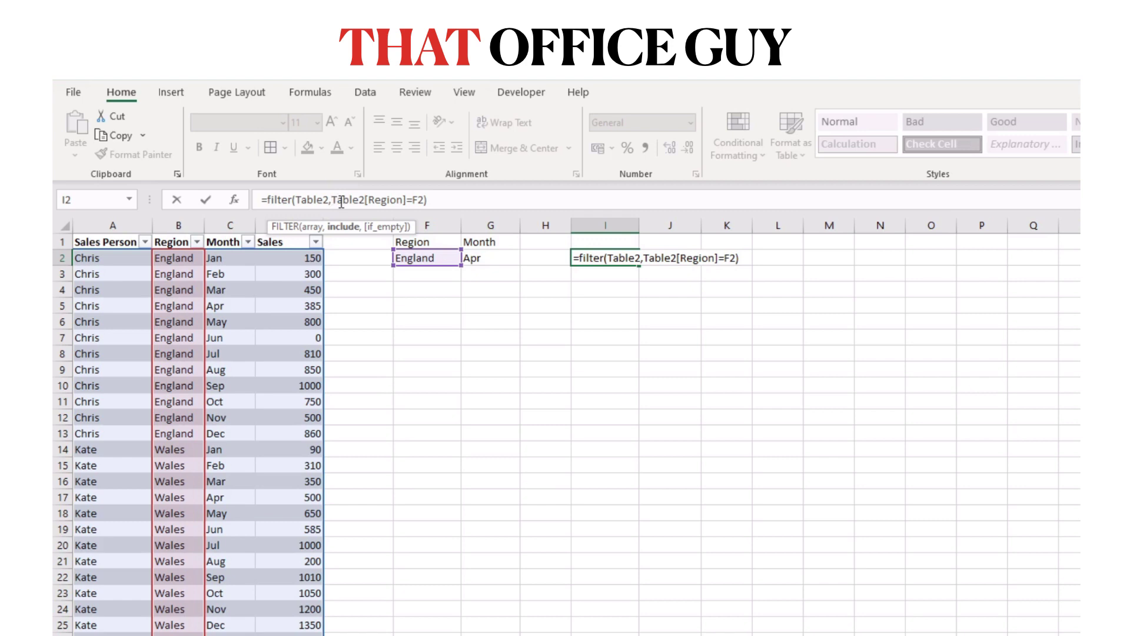
type("(")
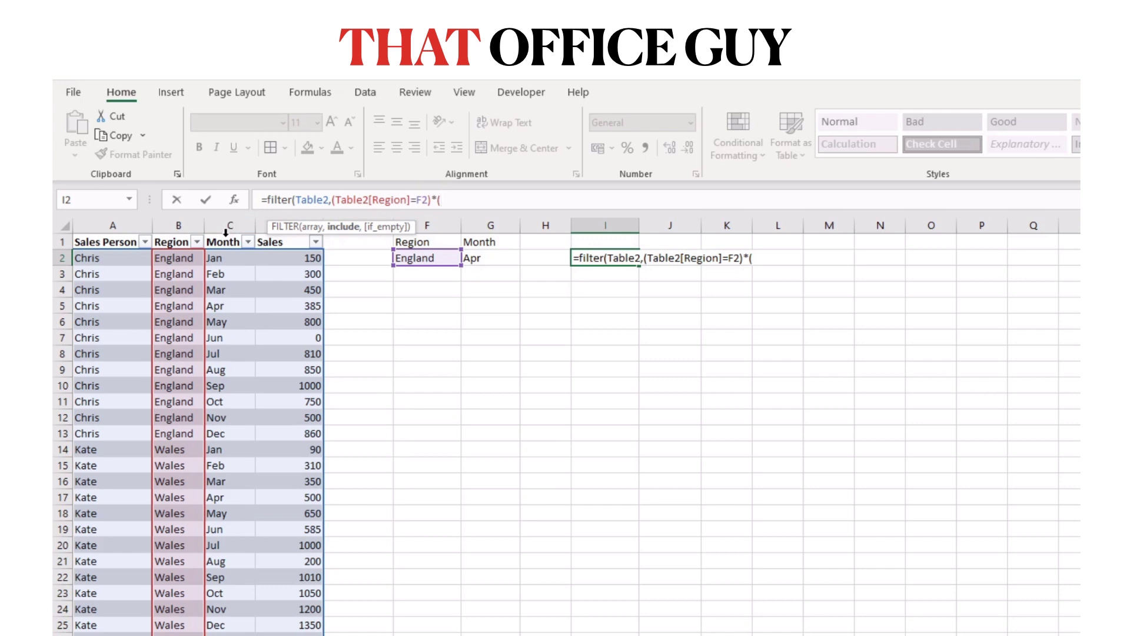
left_click(226, 233)
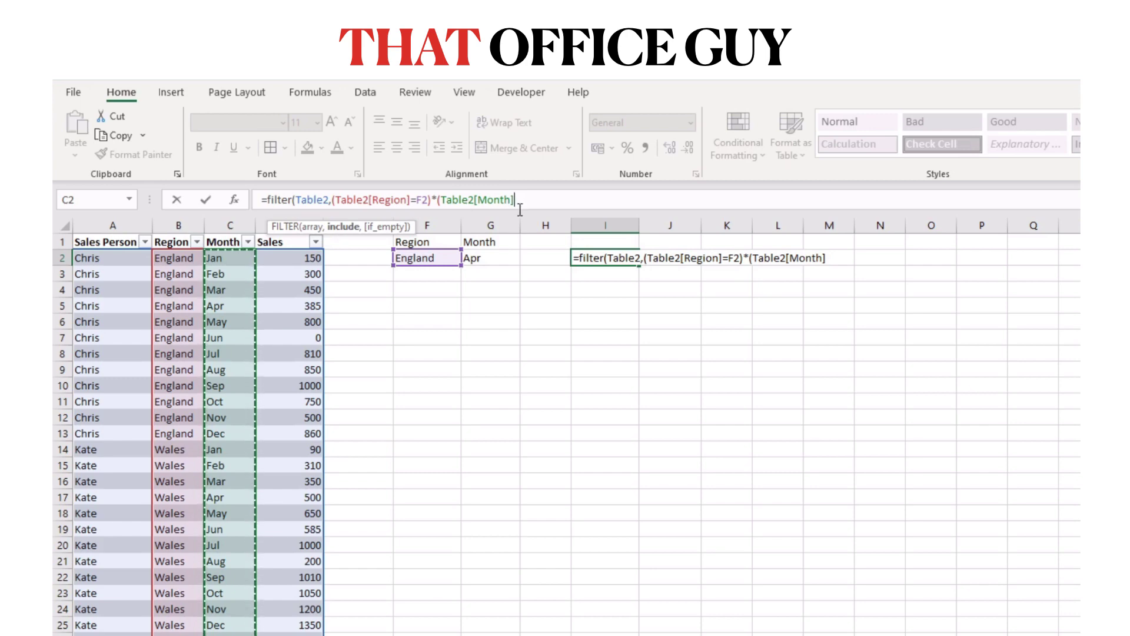
Step: Complete the formula with Table2[Month]=G2 and a "not found" fallback, then enter it
type("=")
left_click(492, 256)
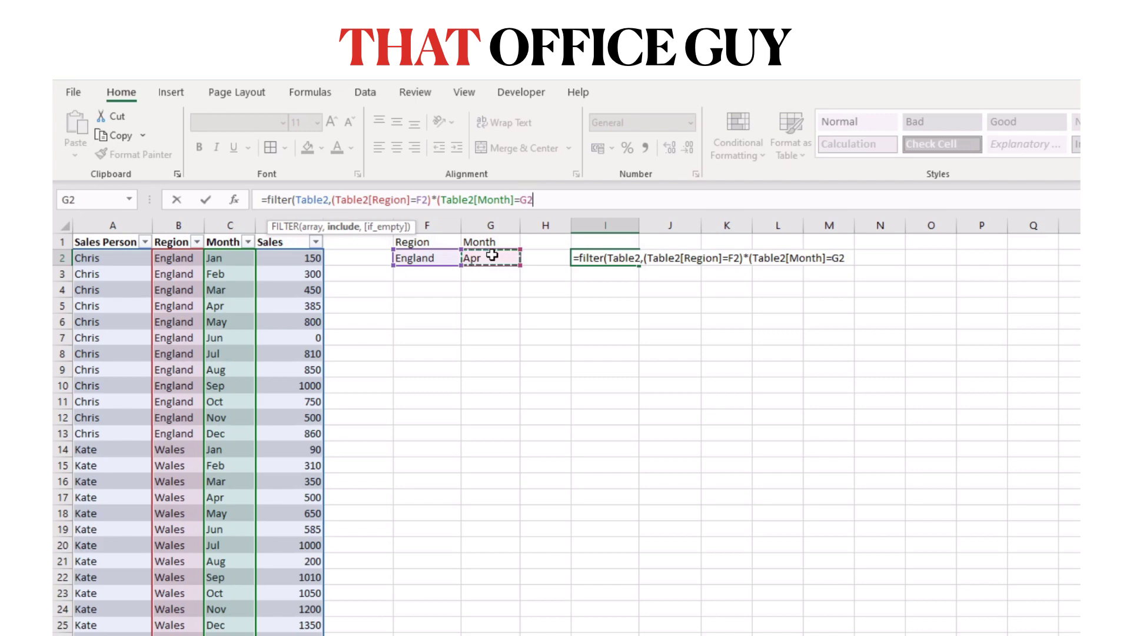
type("),")
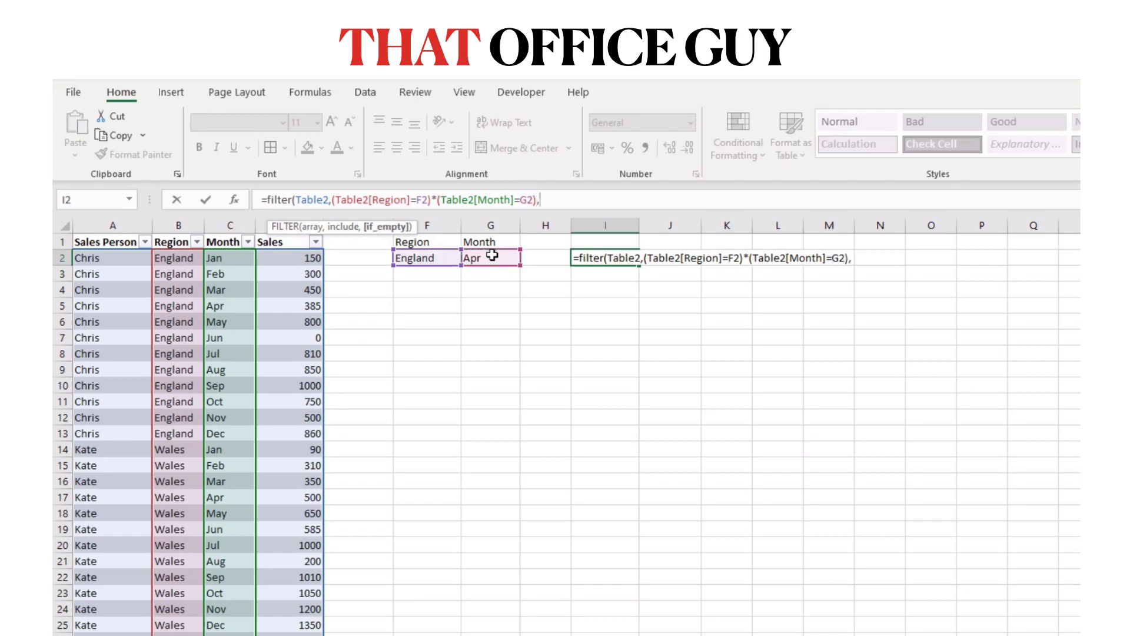
type("\"not found")
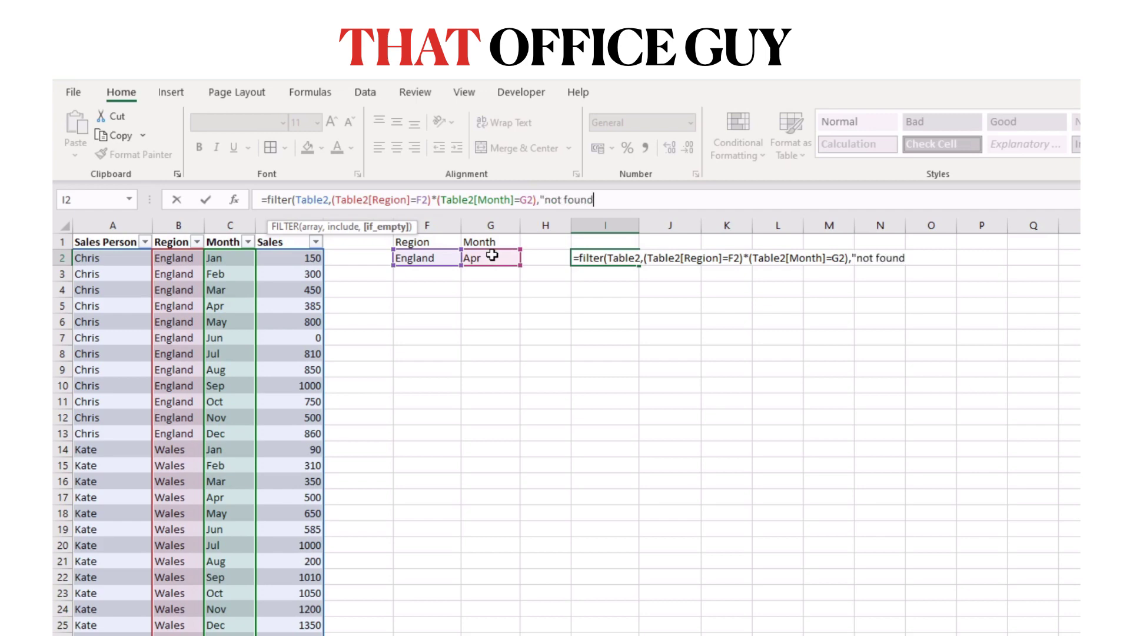
type("\")")
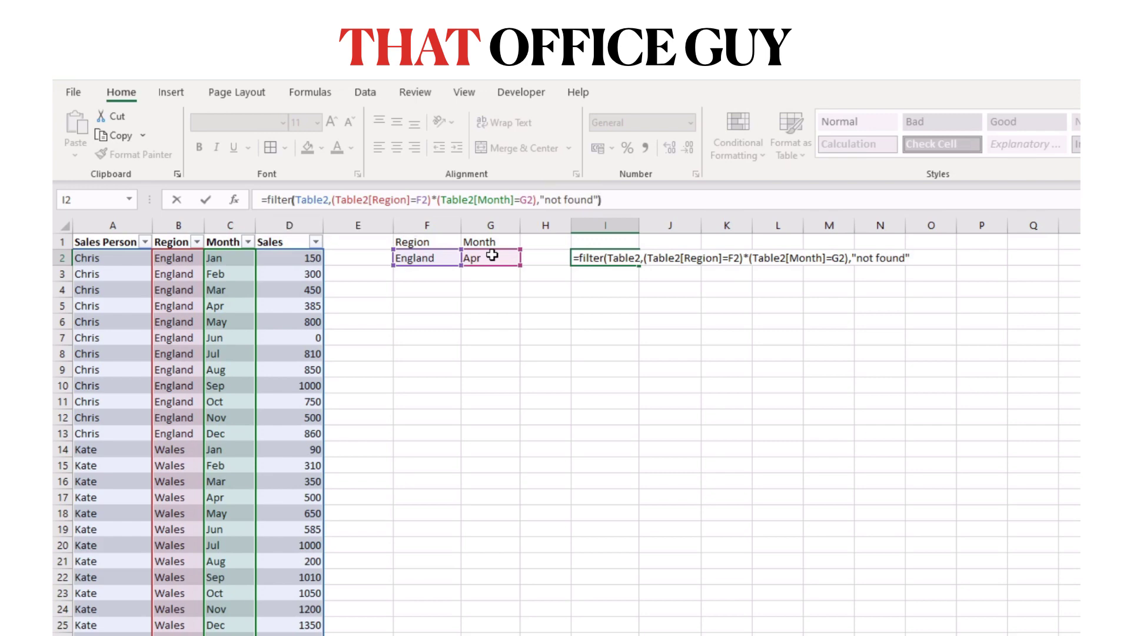
key("Return")
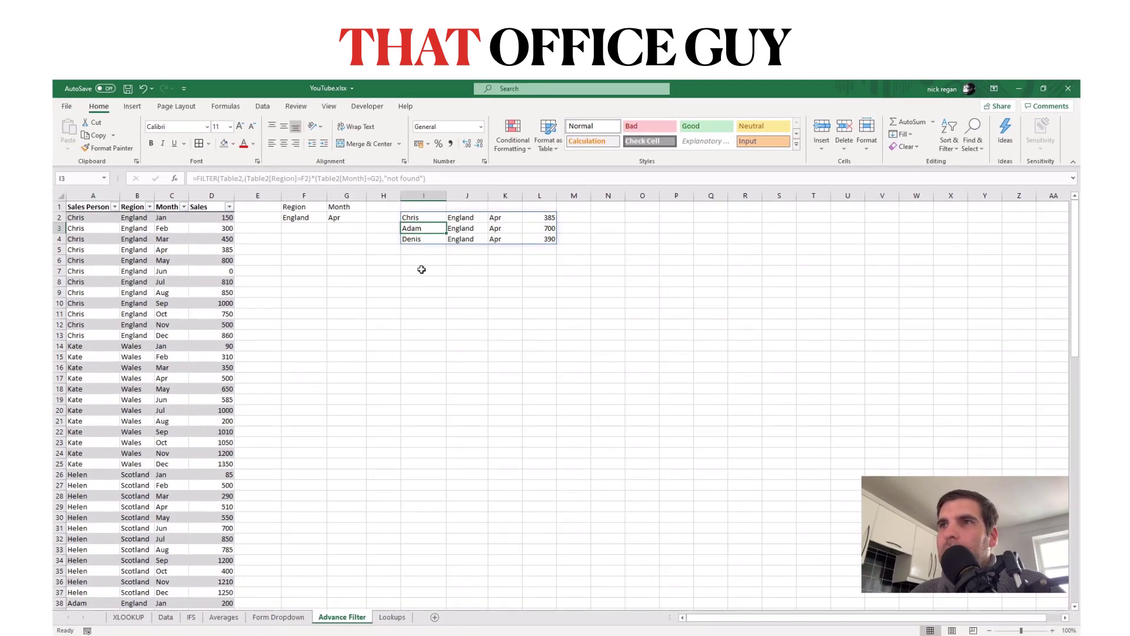
left_click(421, 269)
left_click(414, 219)
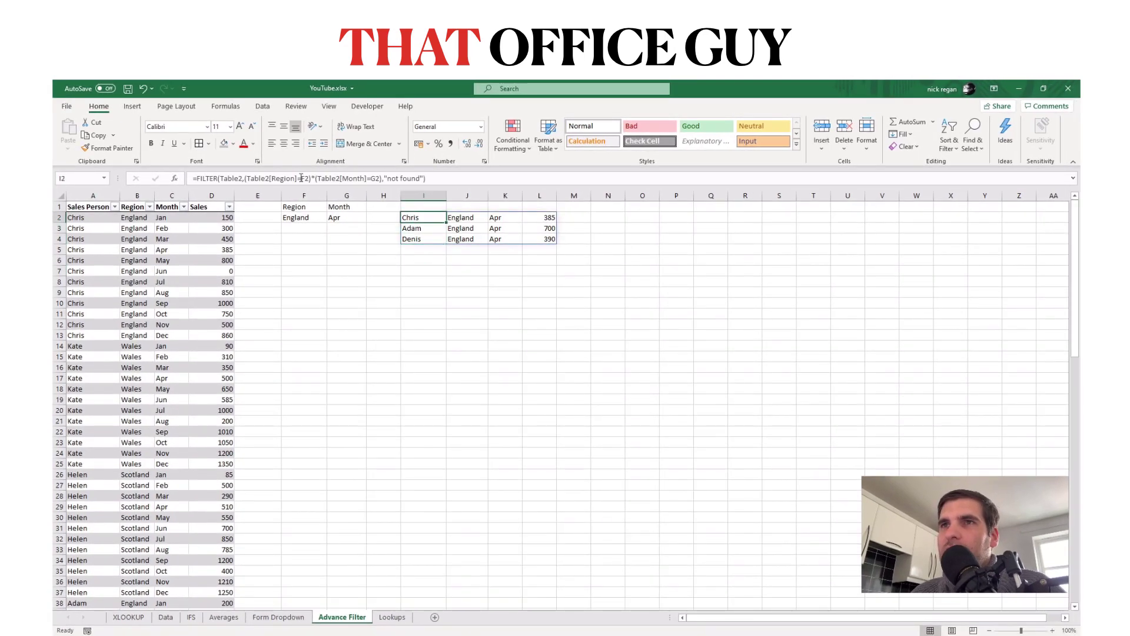